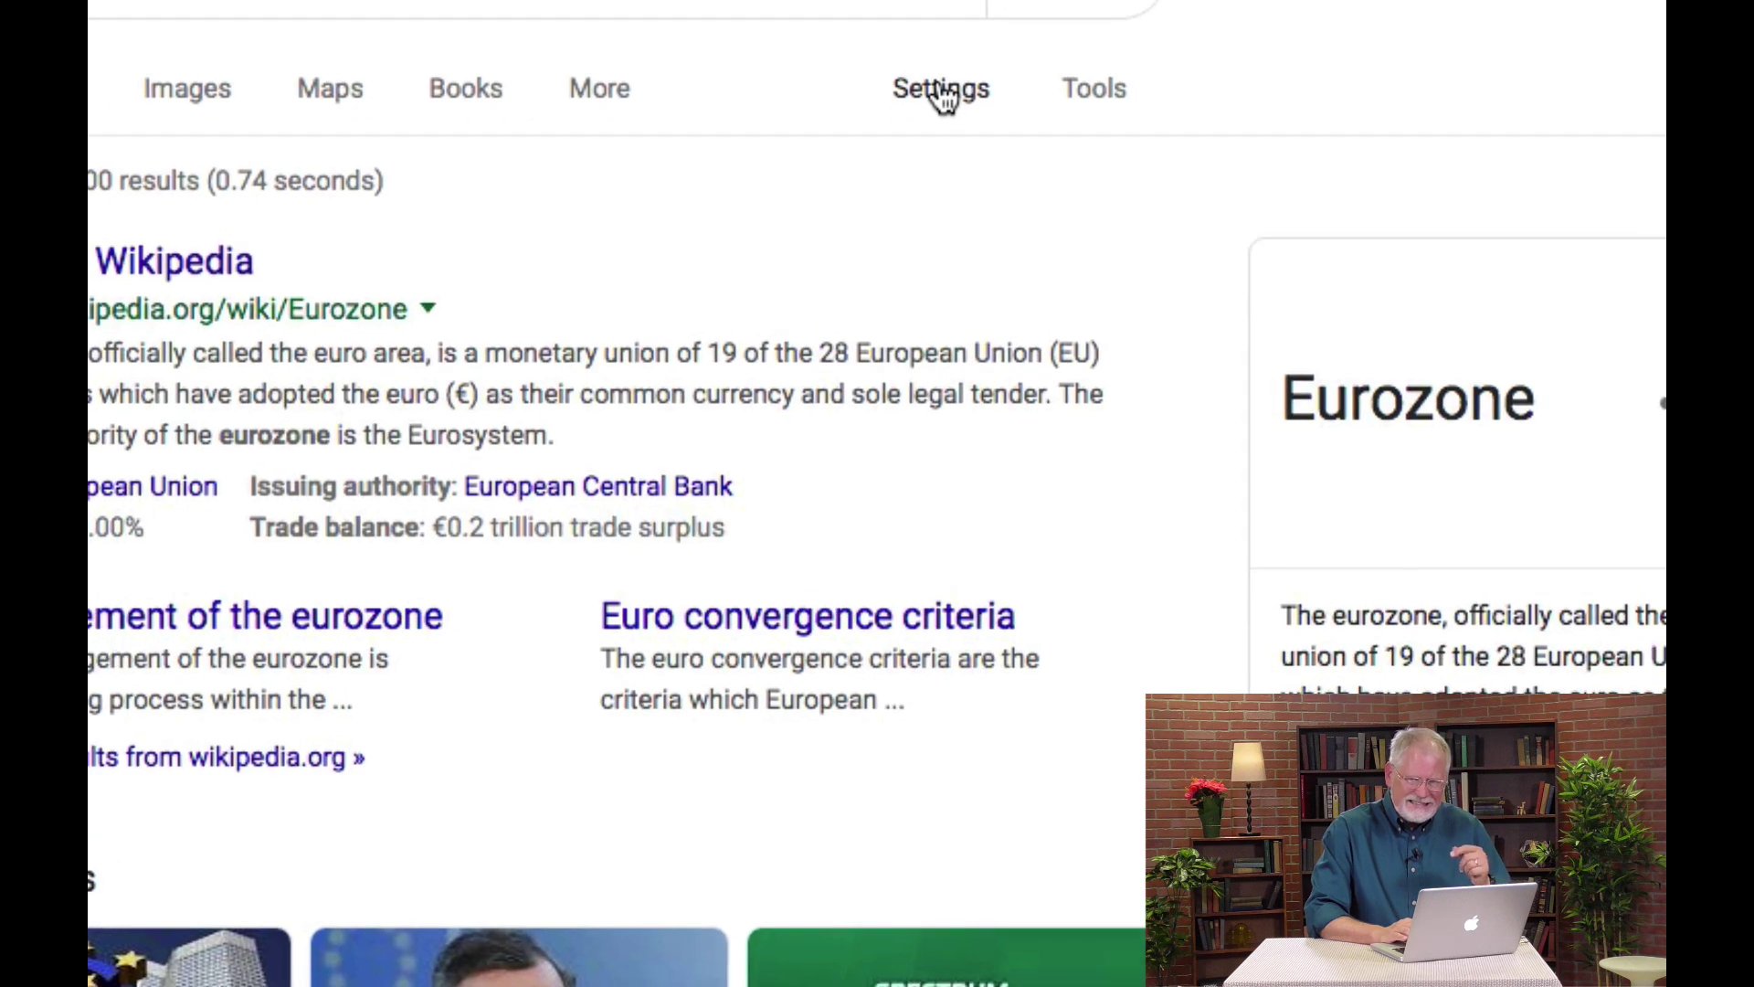
Open Google's Advanced Search page for the Eurozone query.
left_click(904, 244)
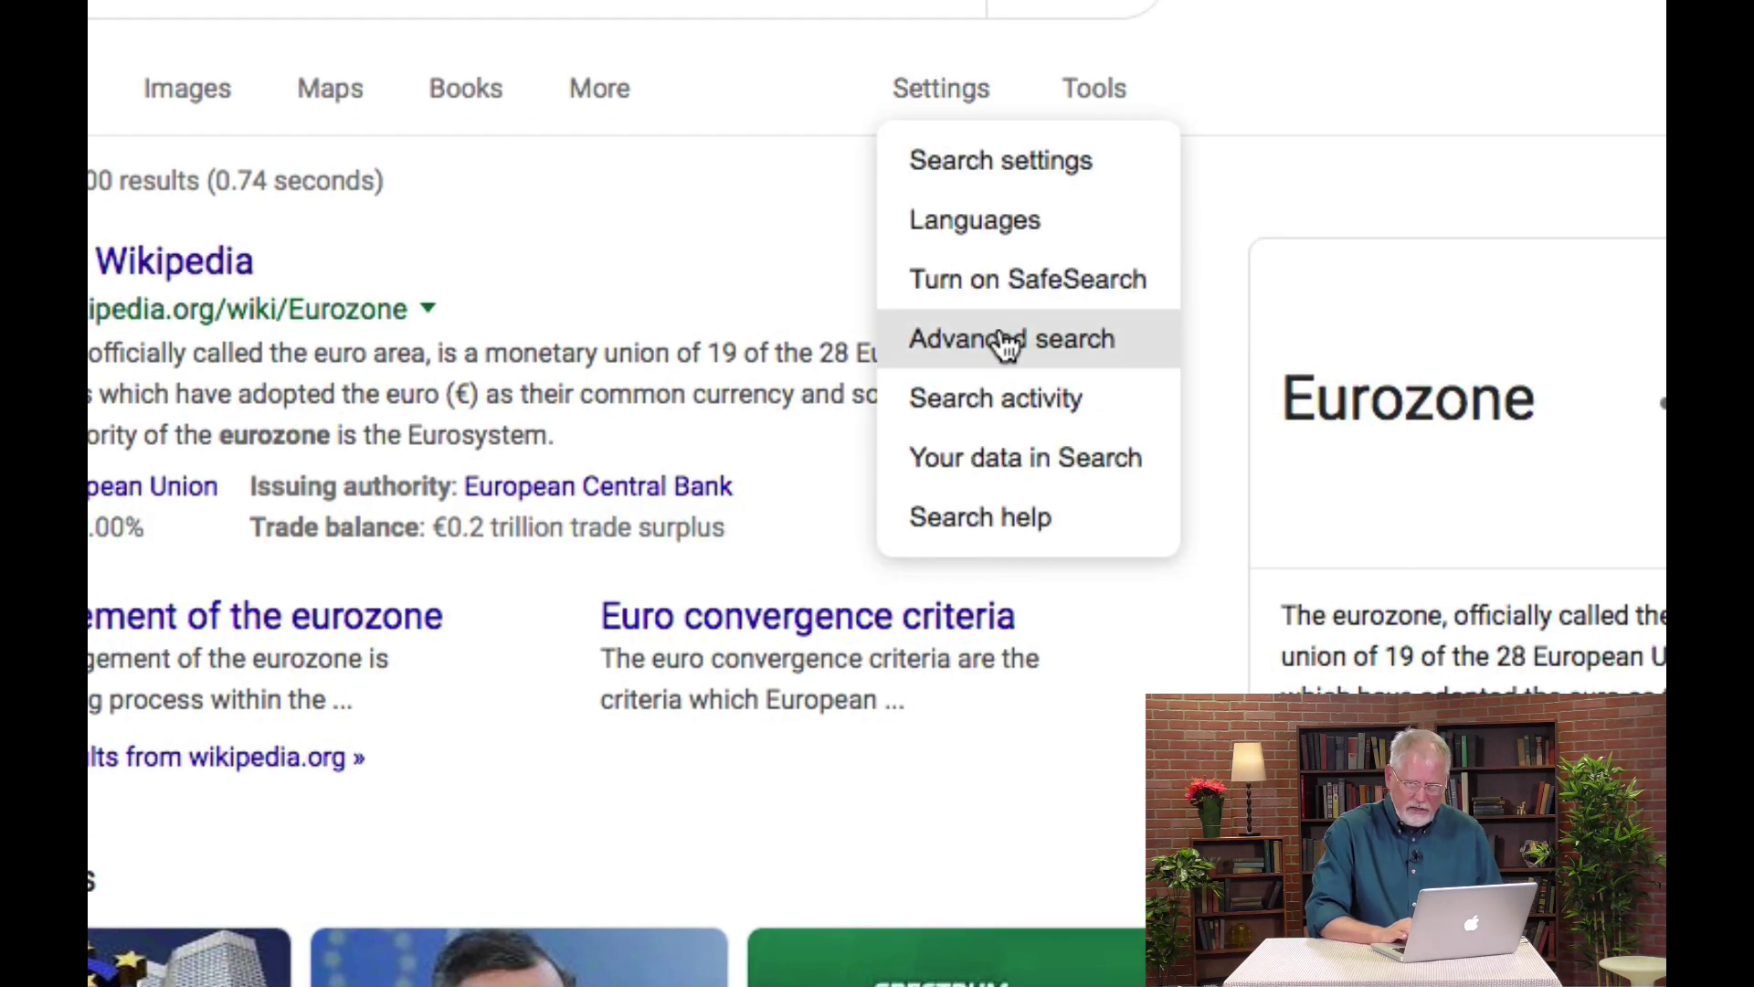
left_click(1119, 356)
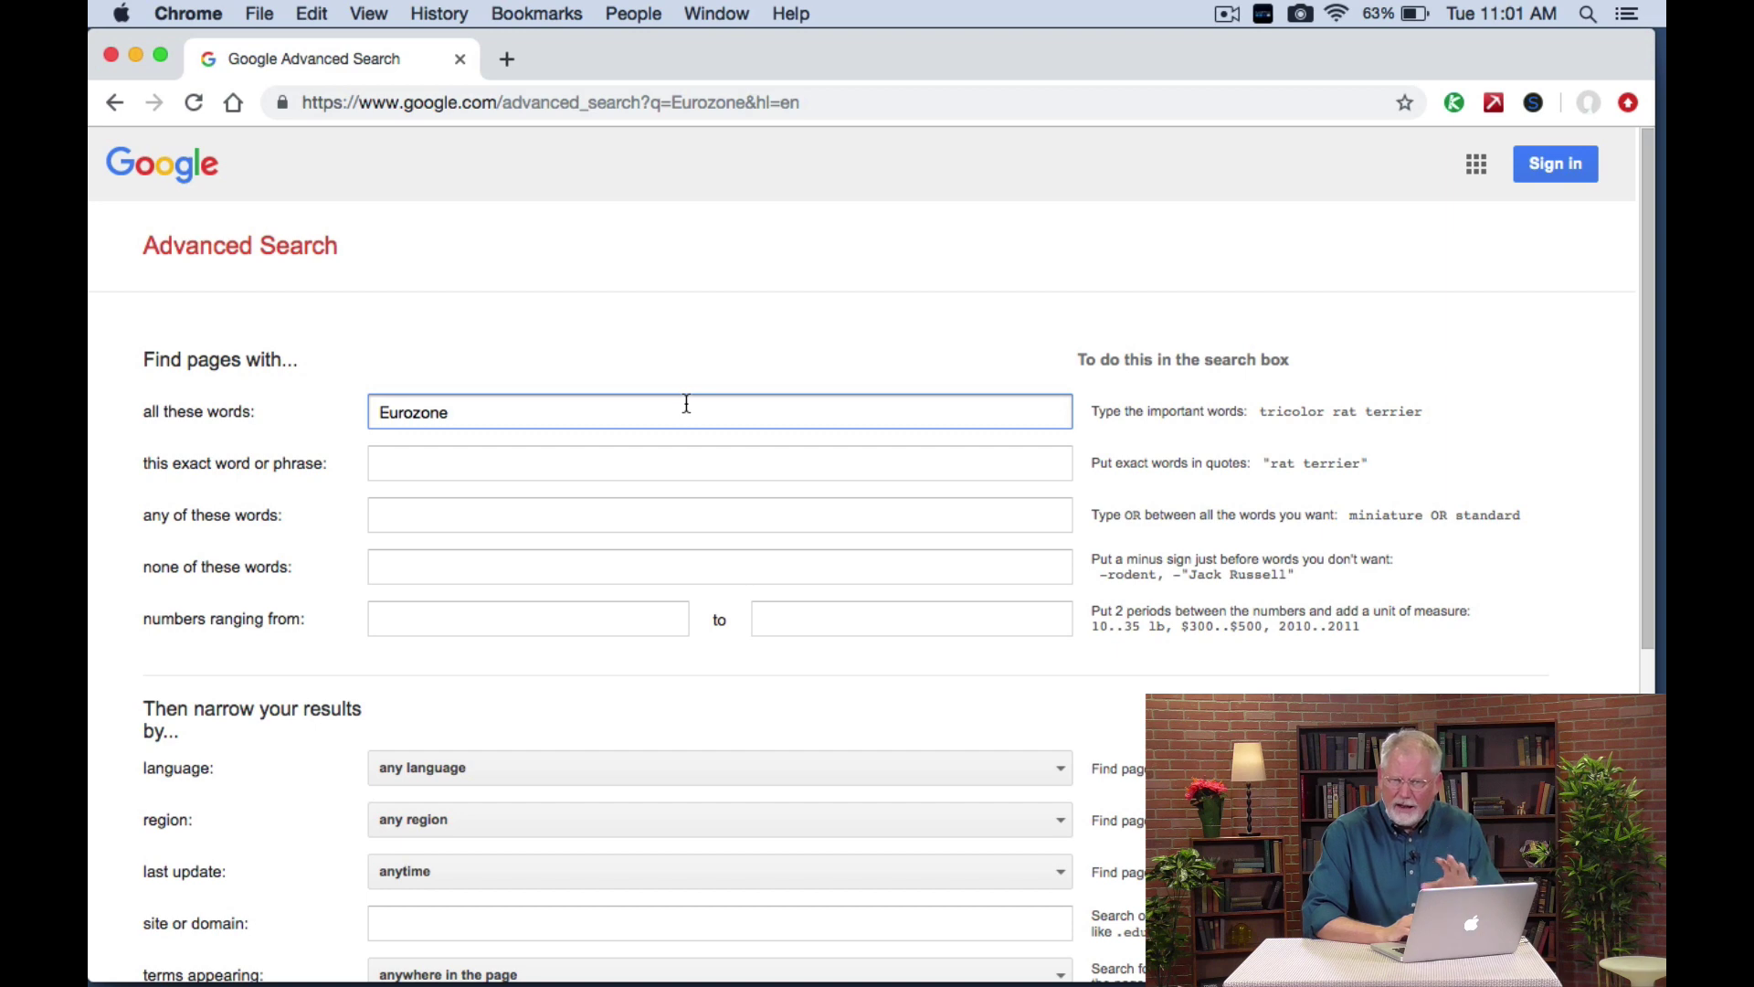
scroll(686, 403, "down", 5)
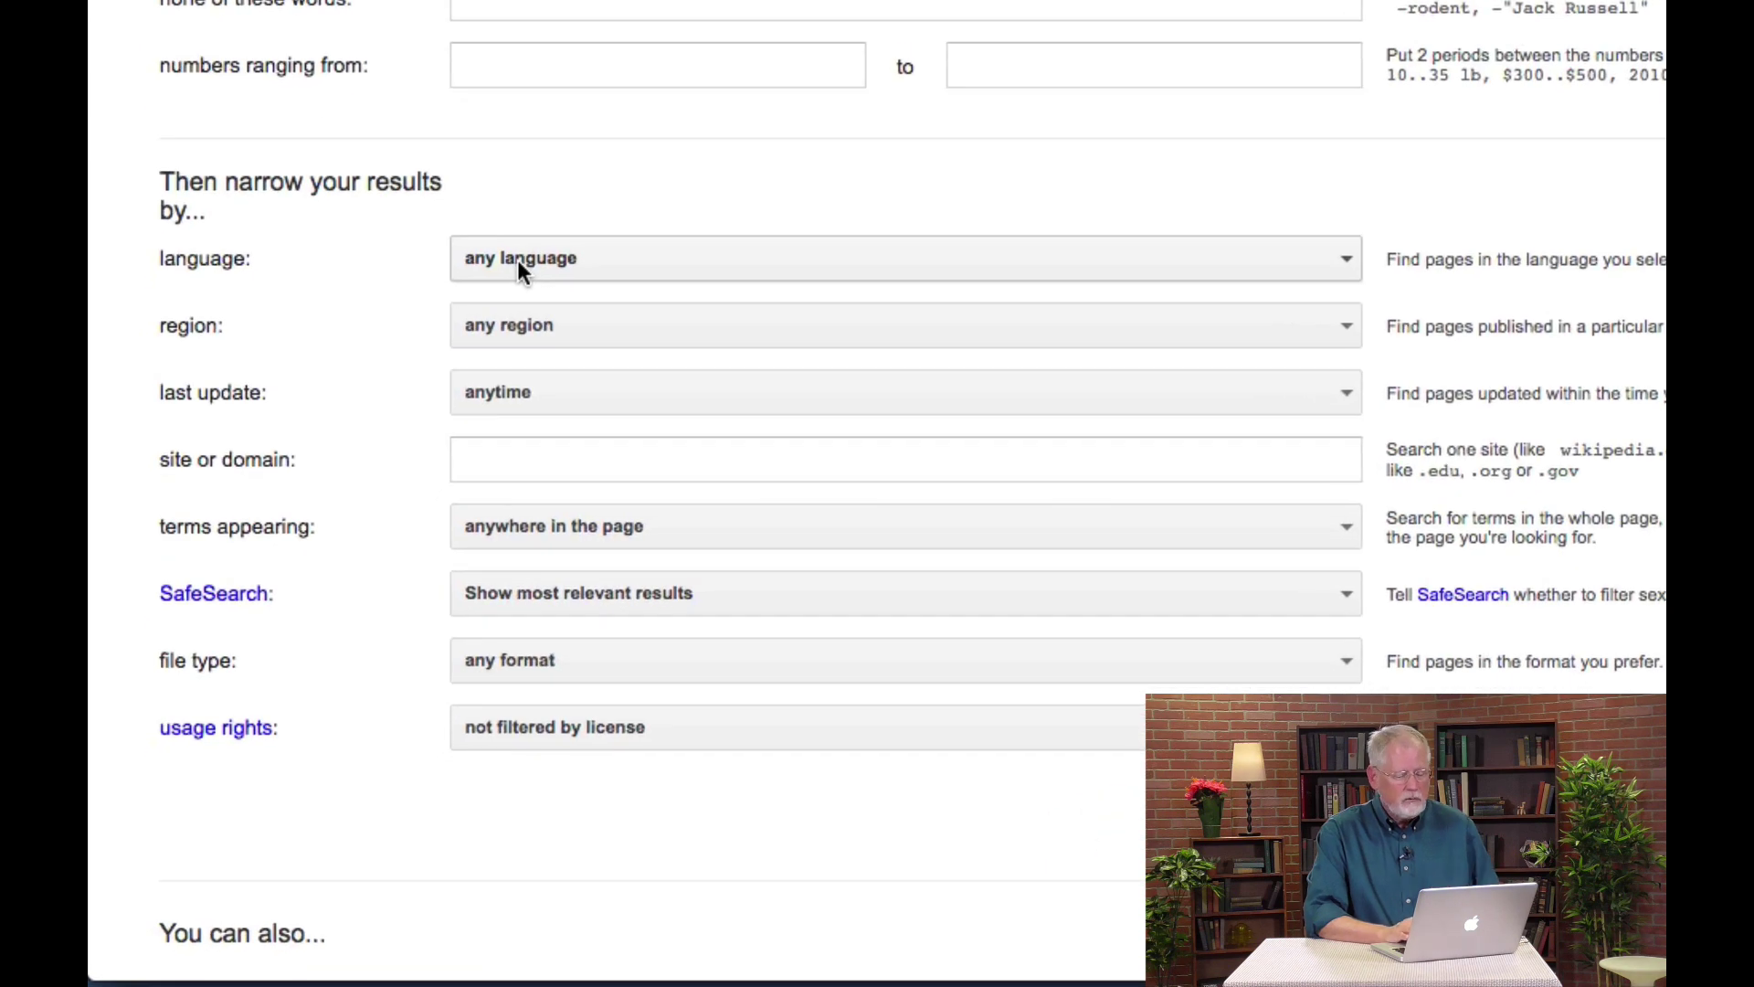
Expand the results-language dropdown and scroll through the available languages.
left_click(539, 261)
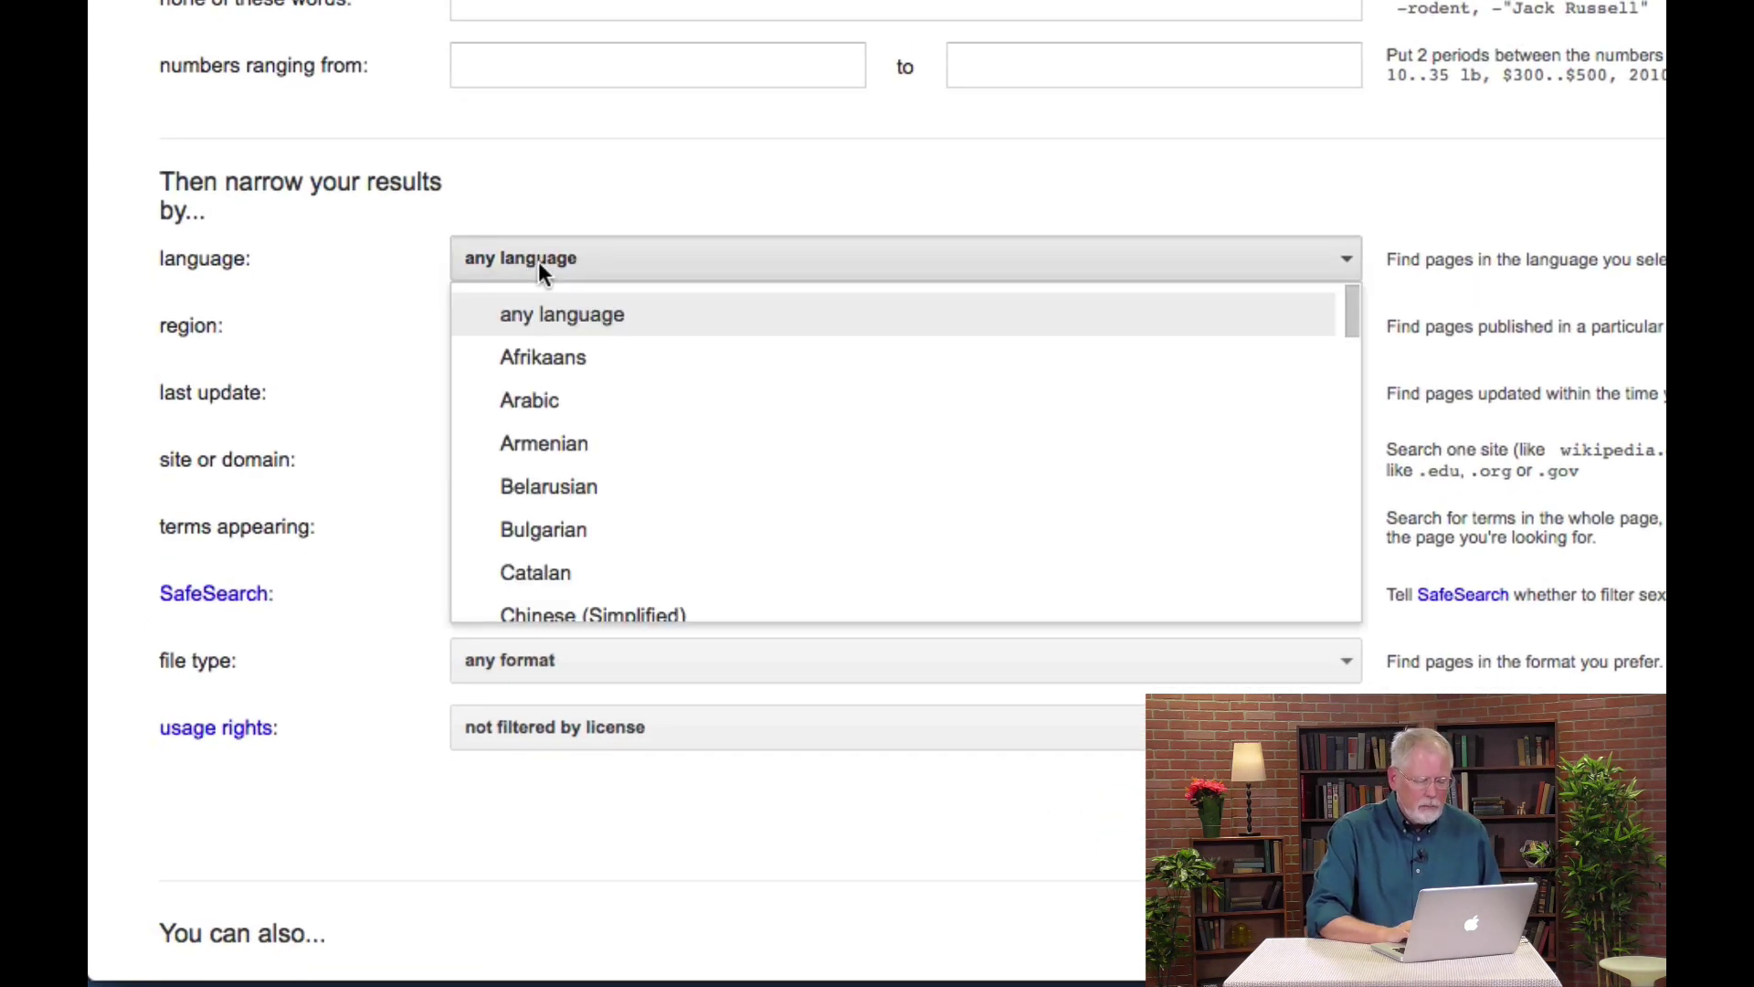
scroll(755, 518, "down", 1)
scroll(757, 519, "down", 8)
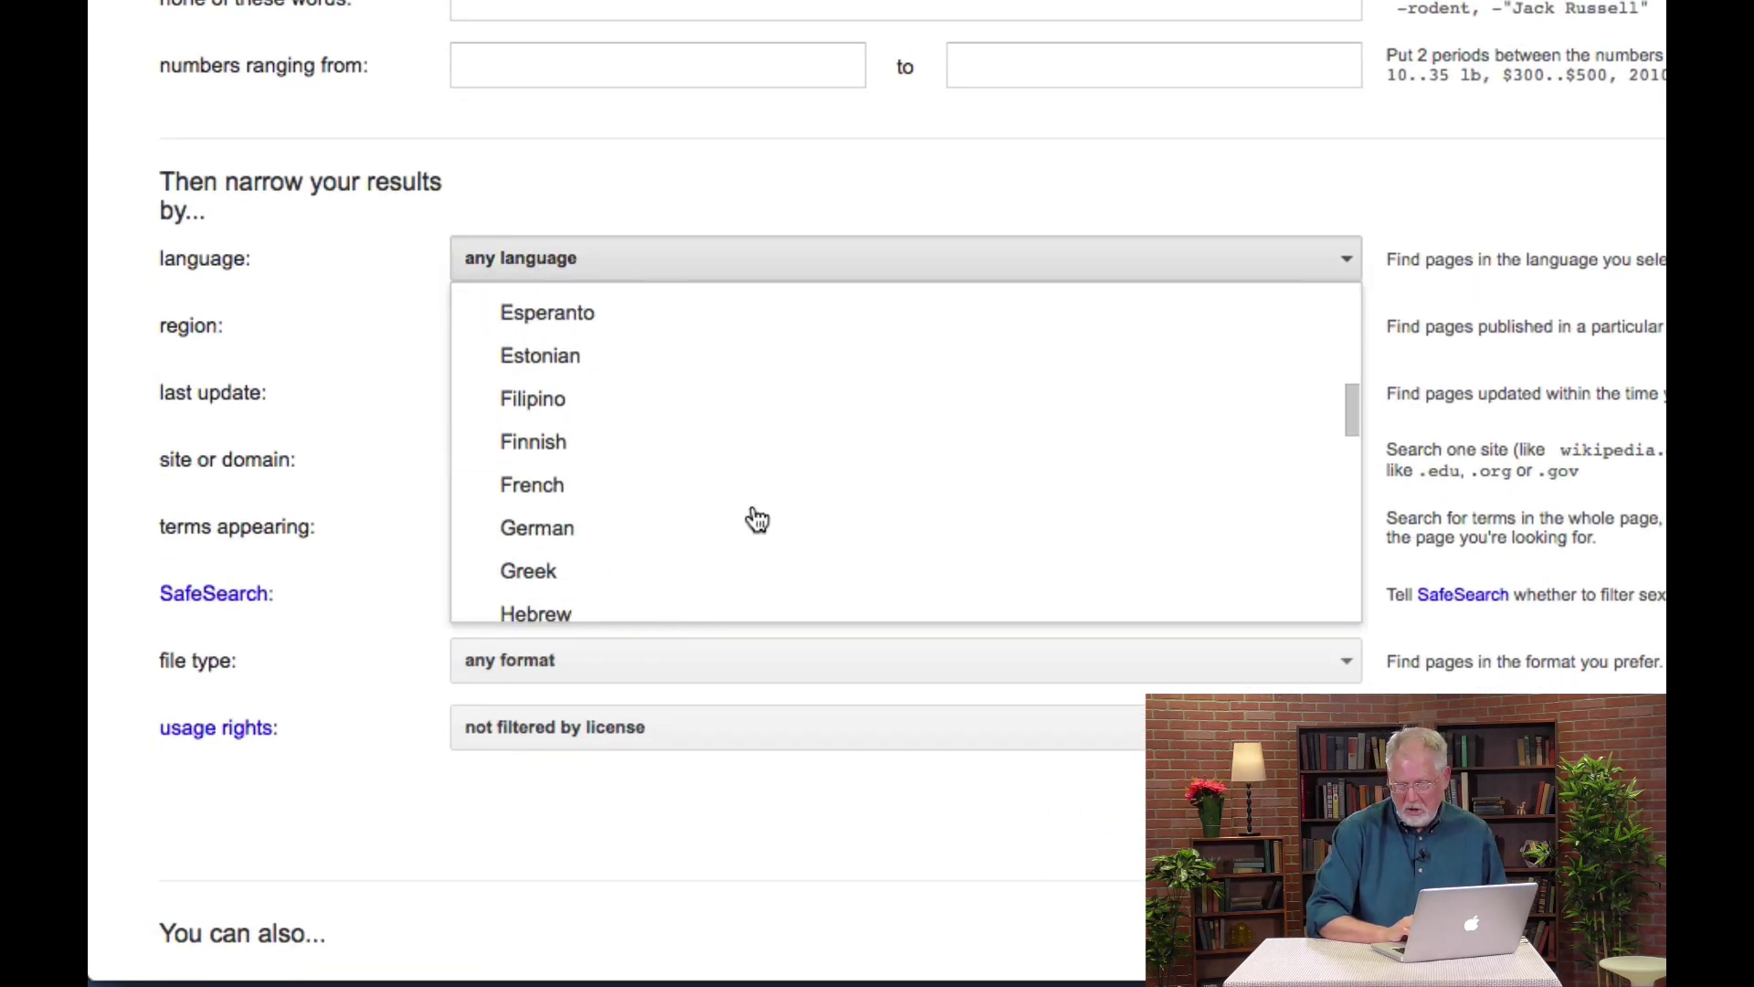
scroll(757, 519, "down", 8)
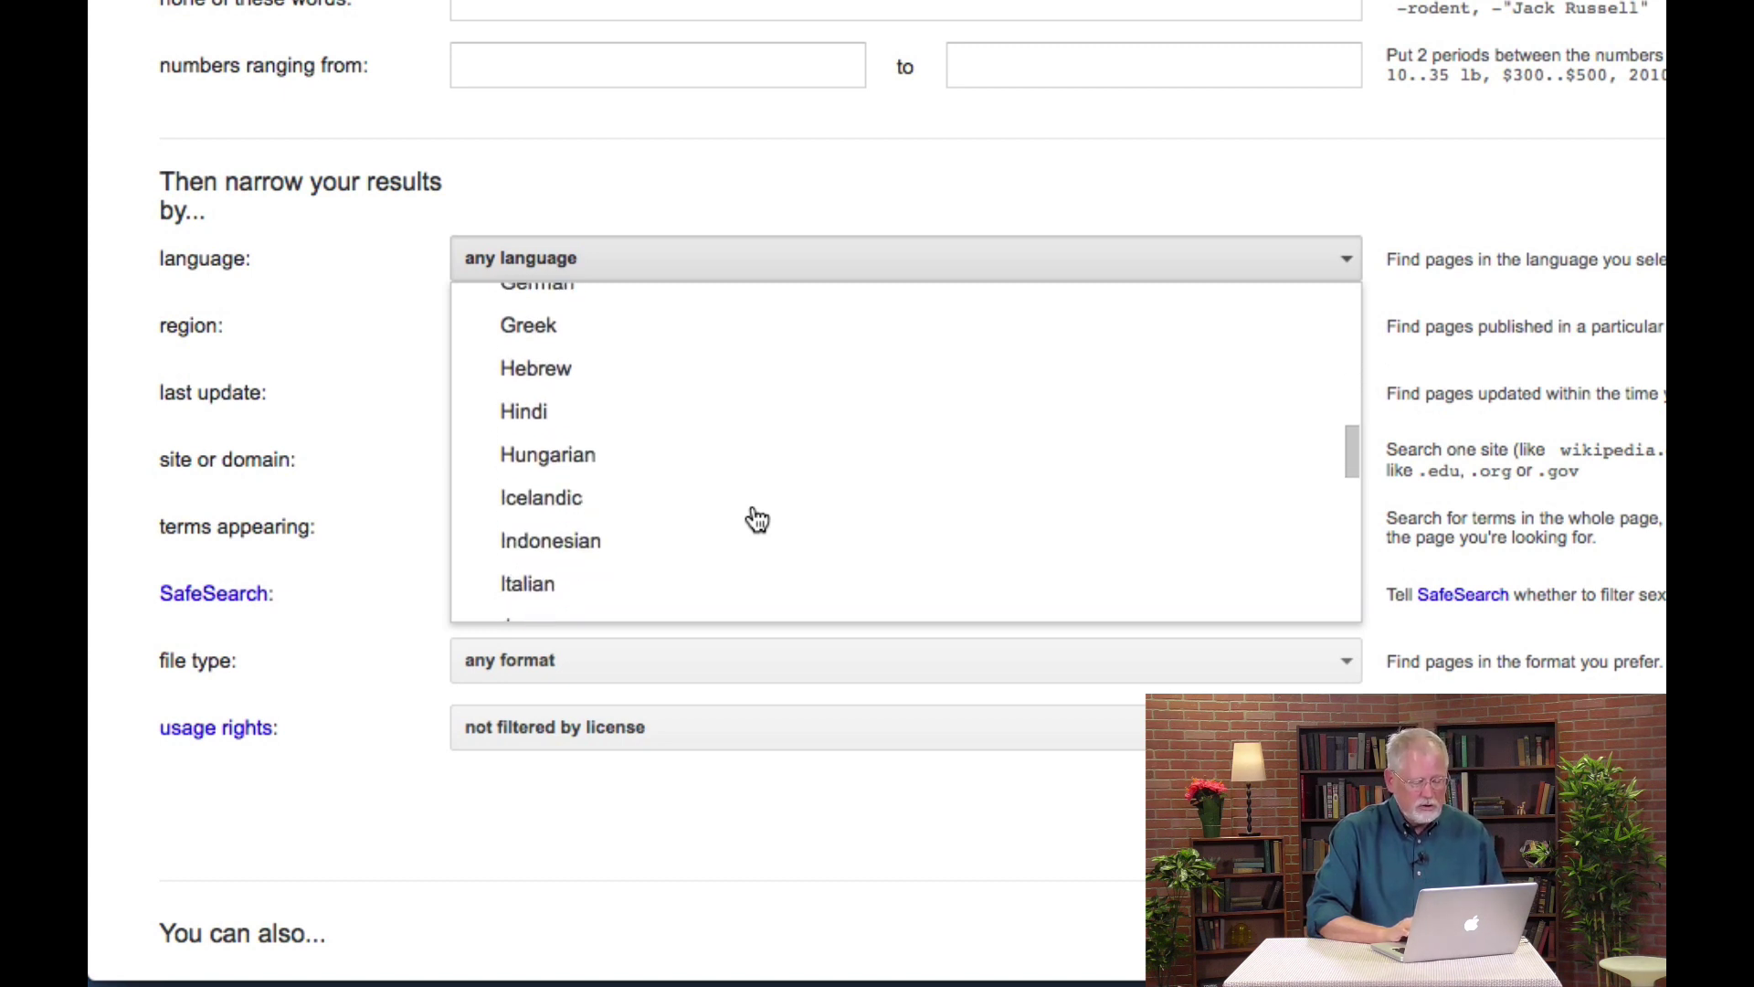
scroll(757, 519, "down", 6)
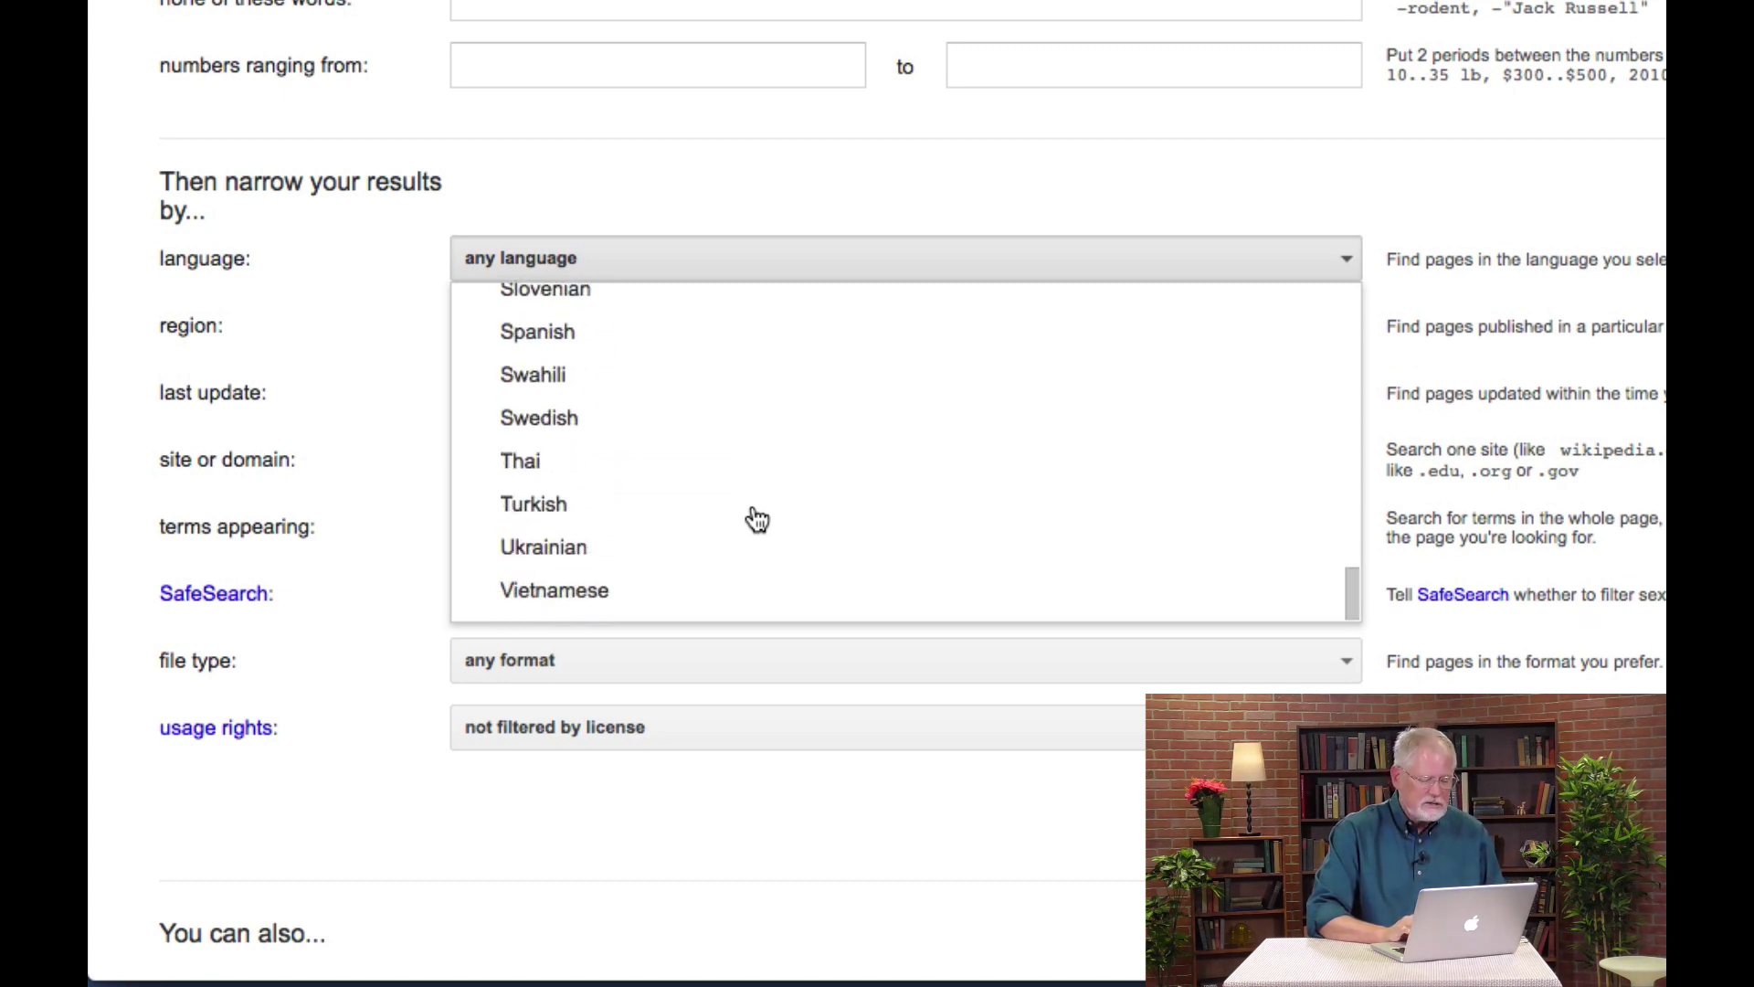
Limit Eurozone results to Spanish, preview the Eurozona article in English, then return to the results.
left_click(616, 338)
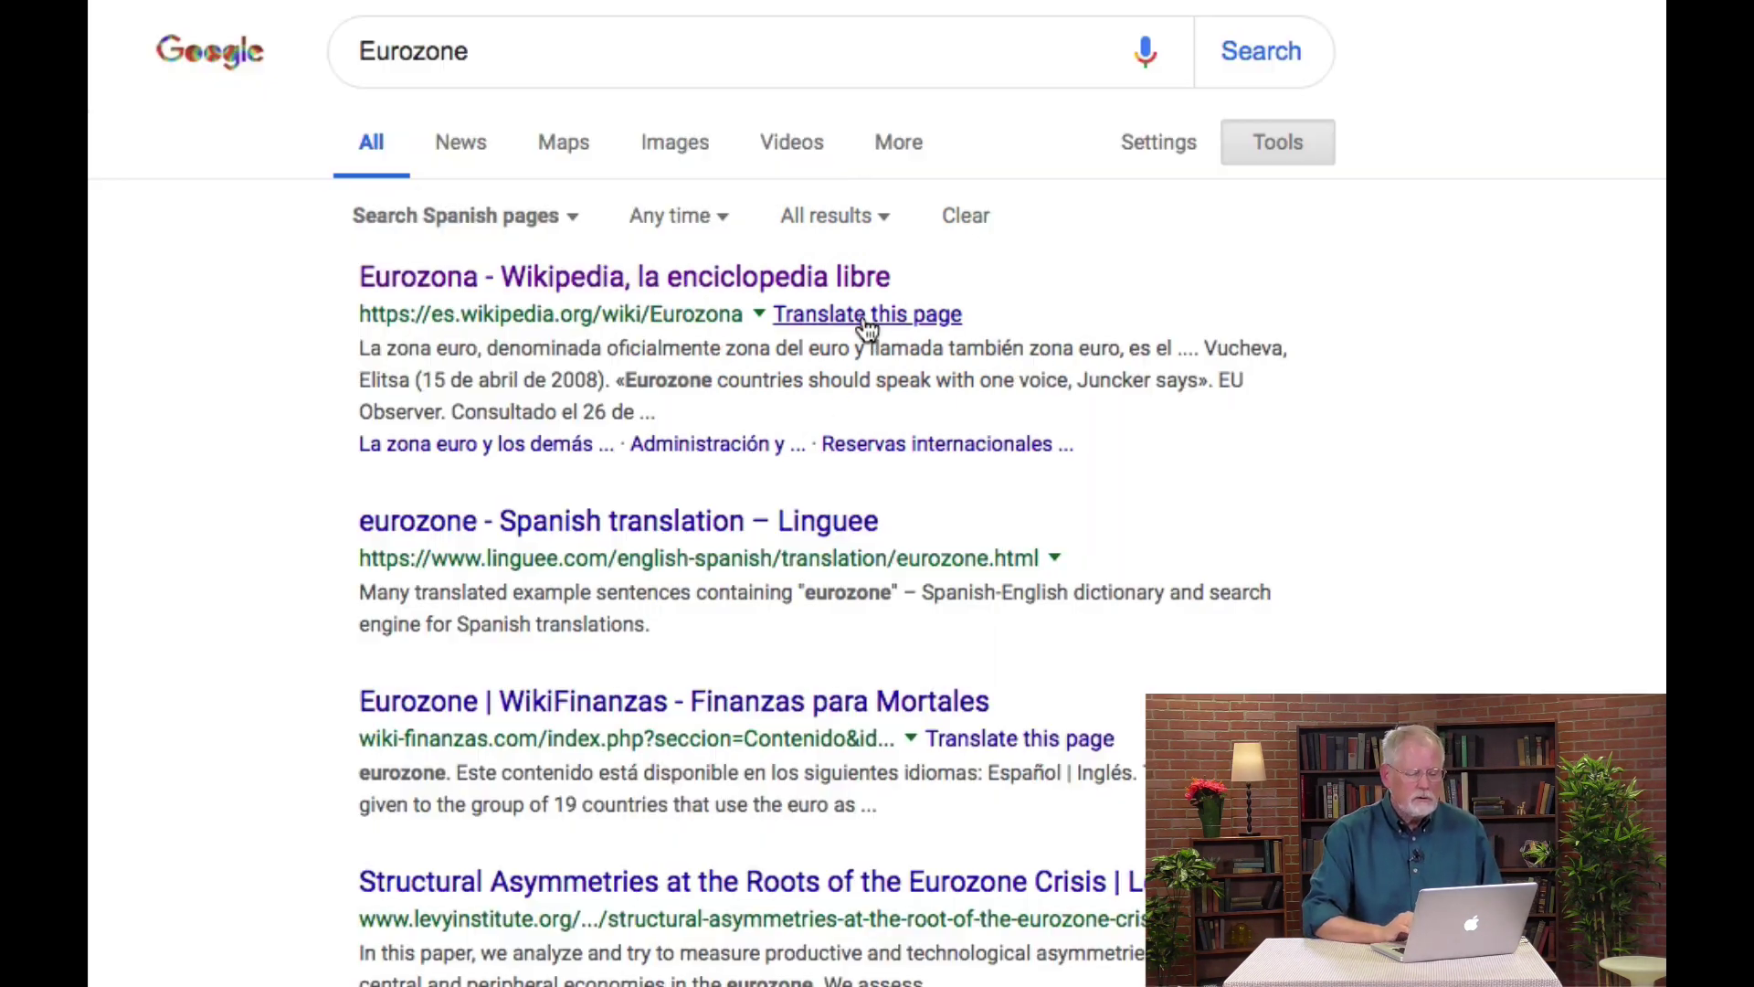
left_click(865, 318)
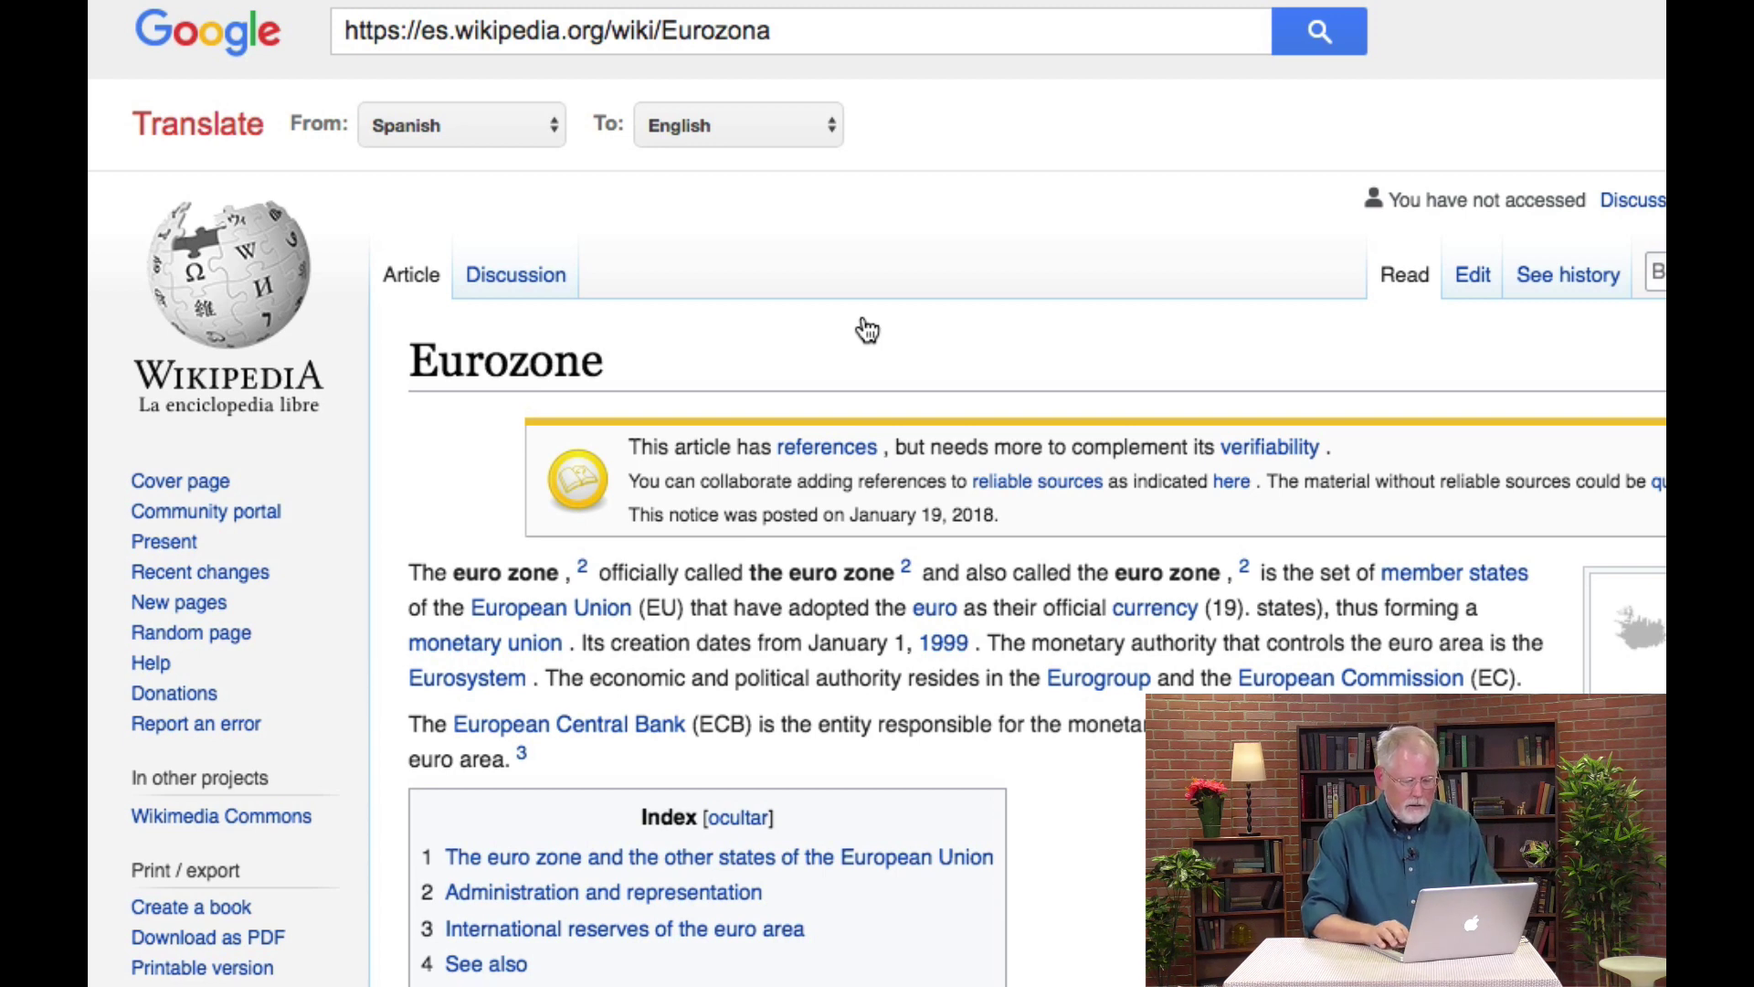
key("super+bracketleft")
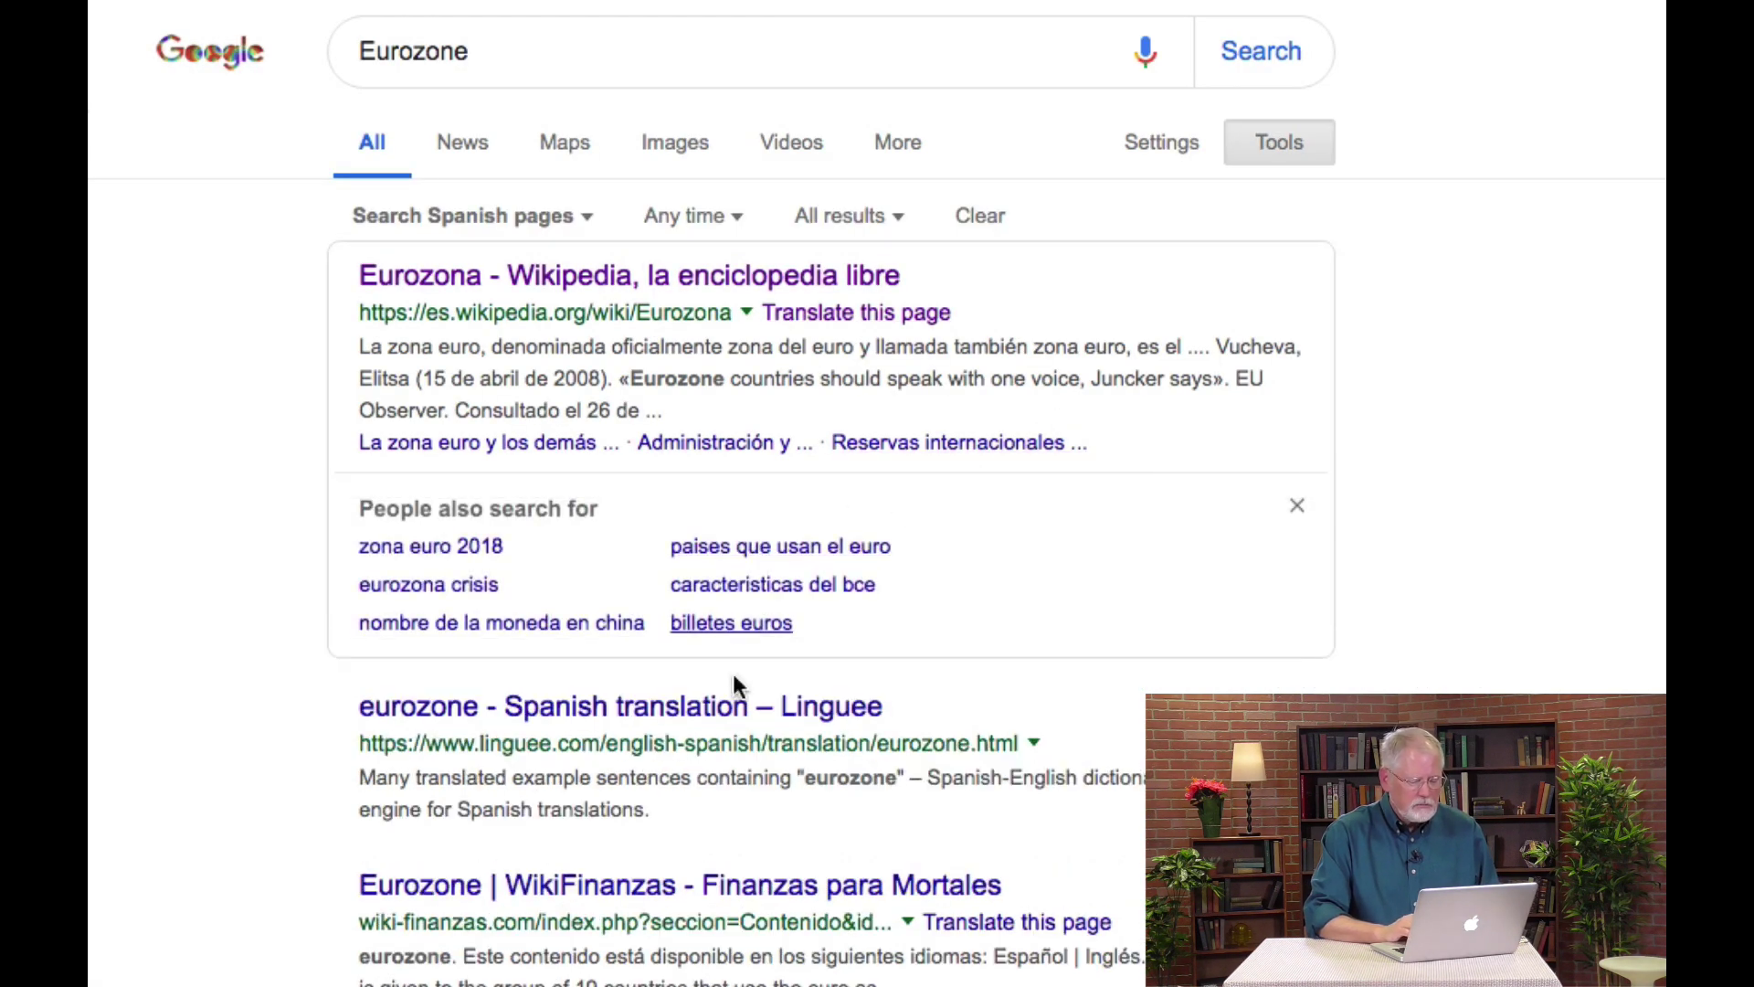
scroll(785, 786, "down", 3)
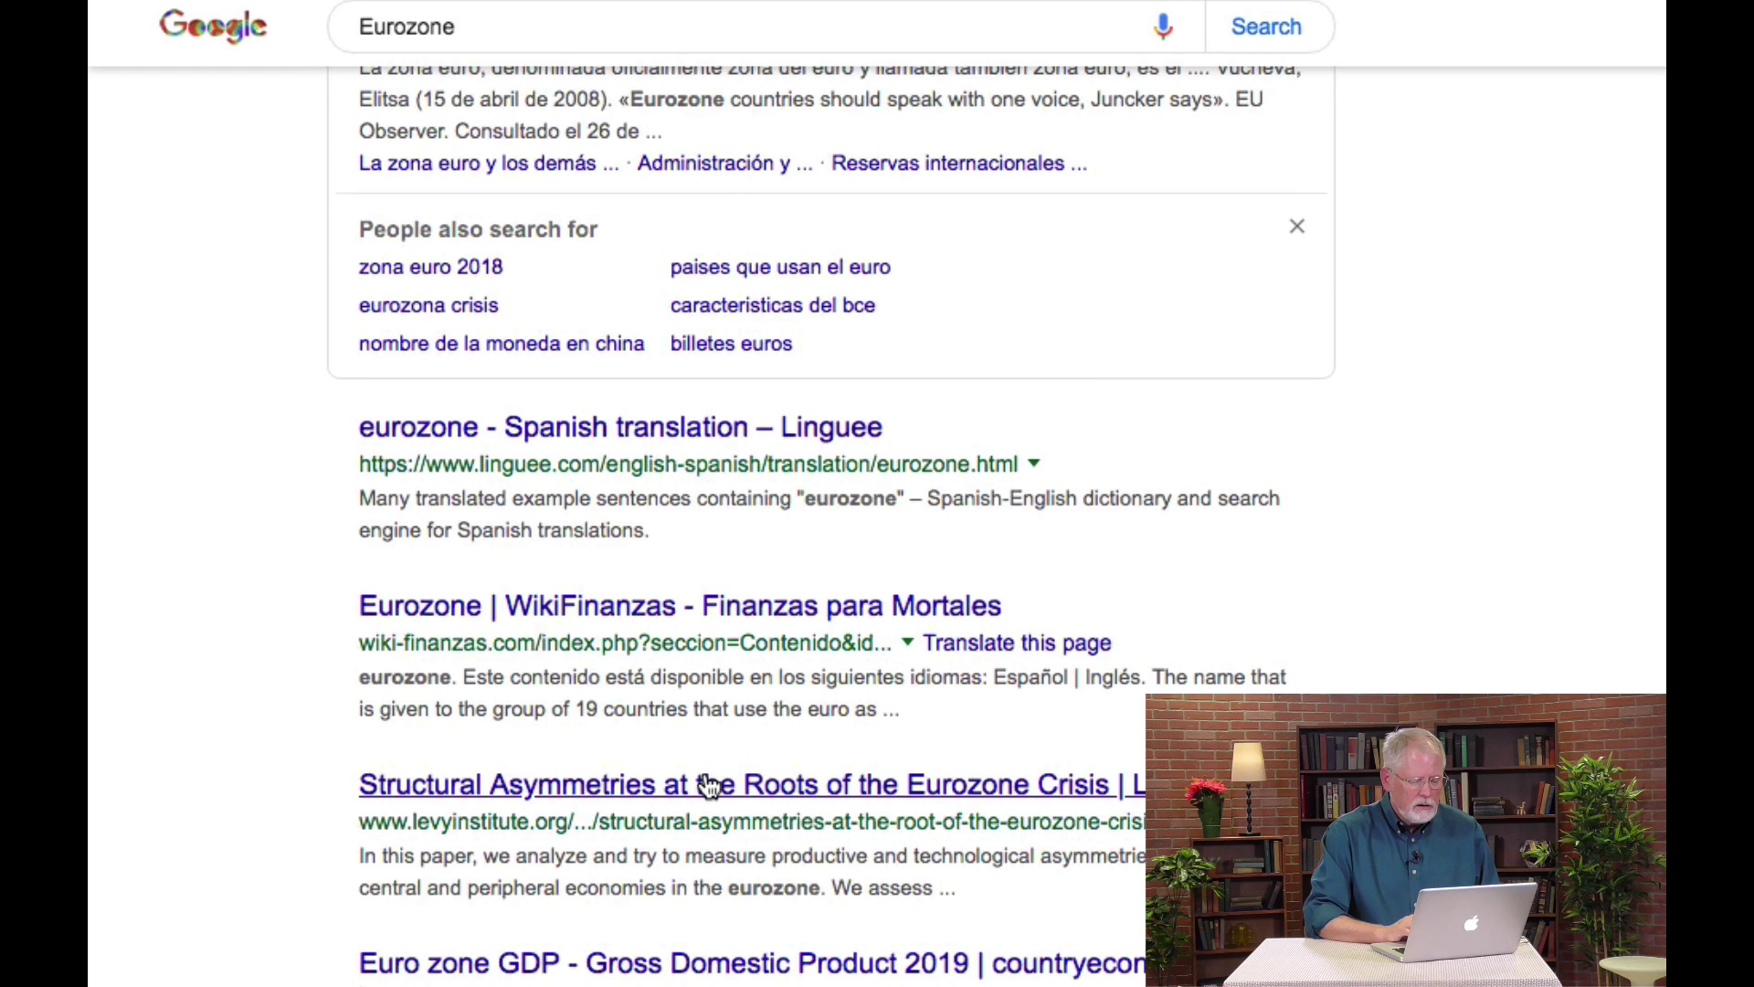
scroll(710, 784, "down", 3)
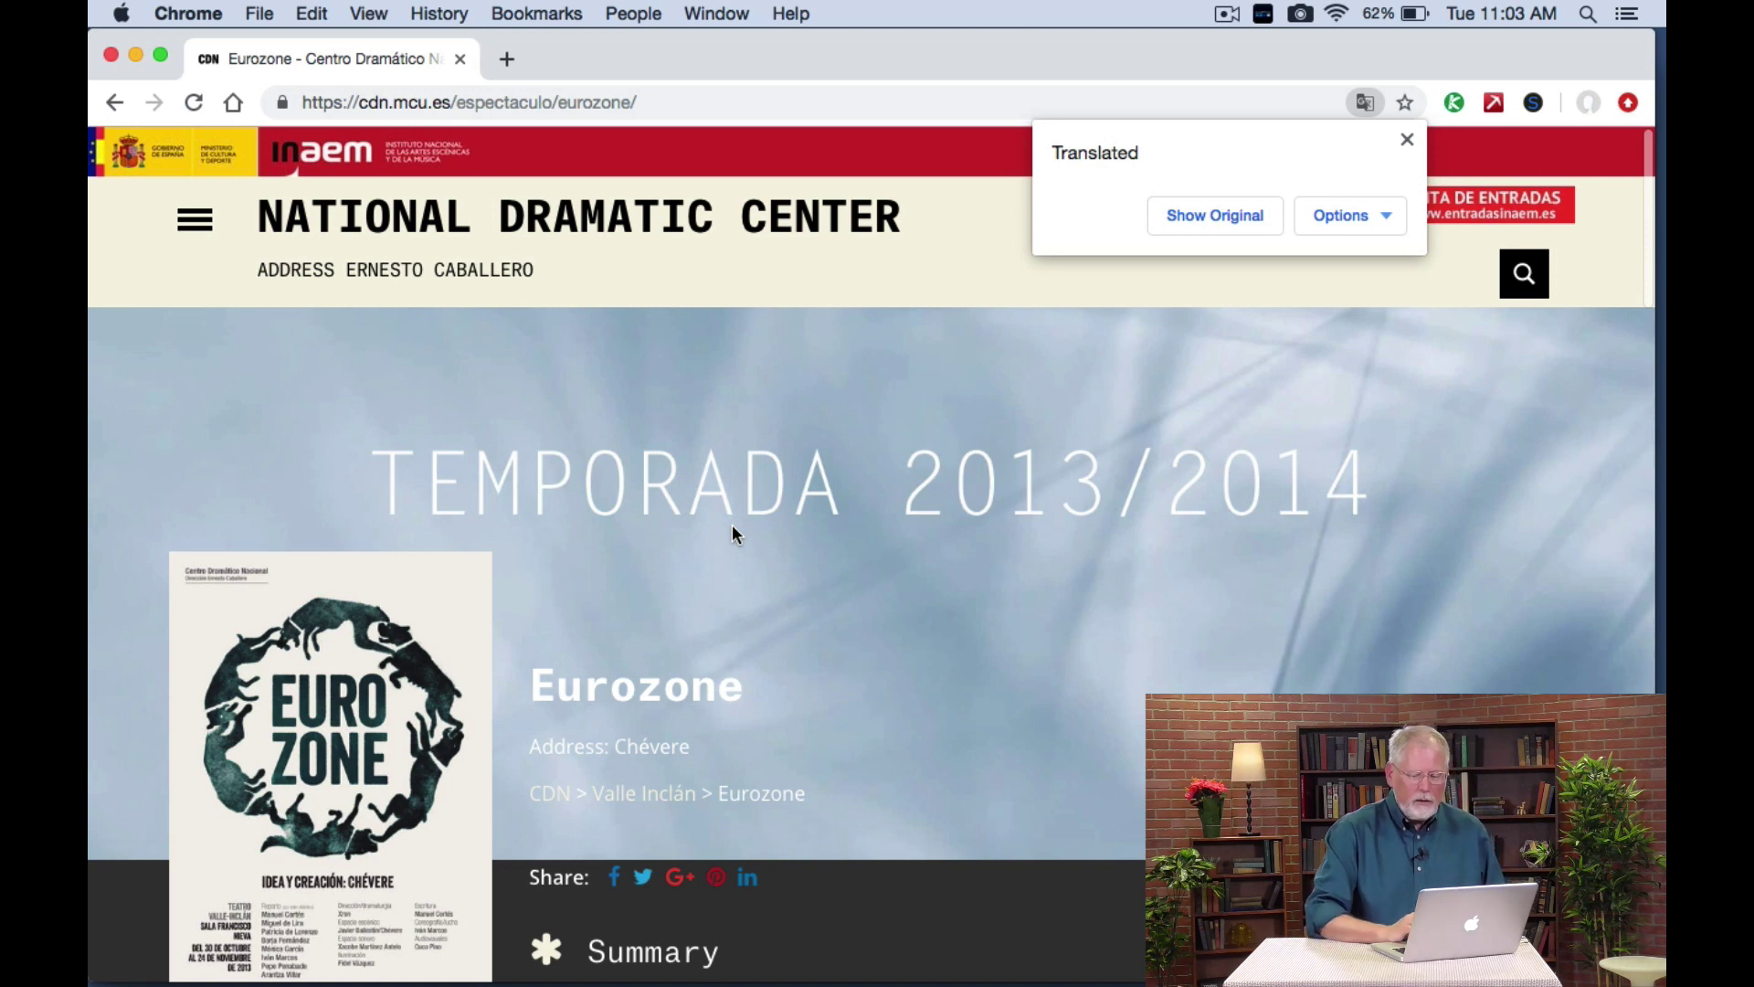
Revert the translated Centro Dramático Nacional Eurozone page to its original Spanish.
scroll(733, 528, "down", 5)
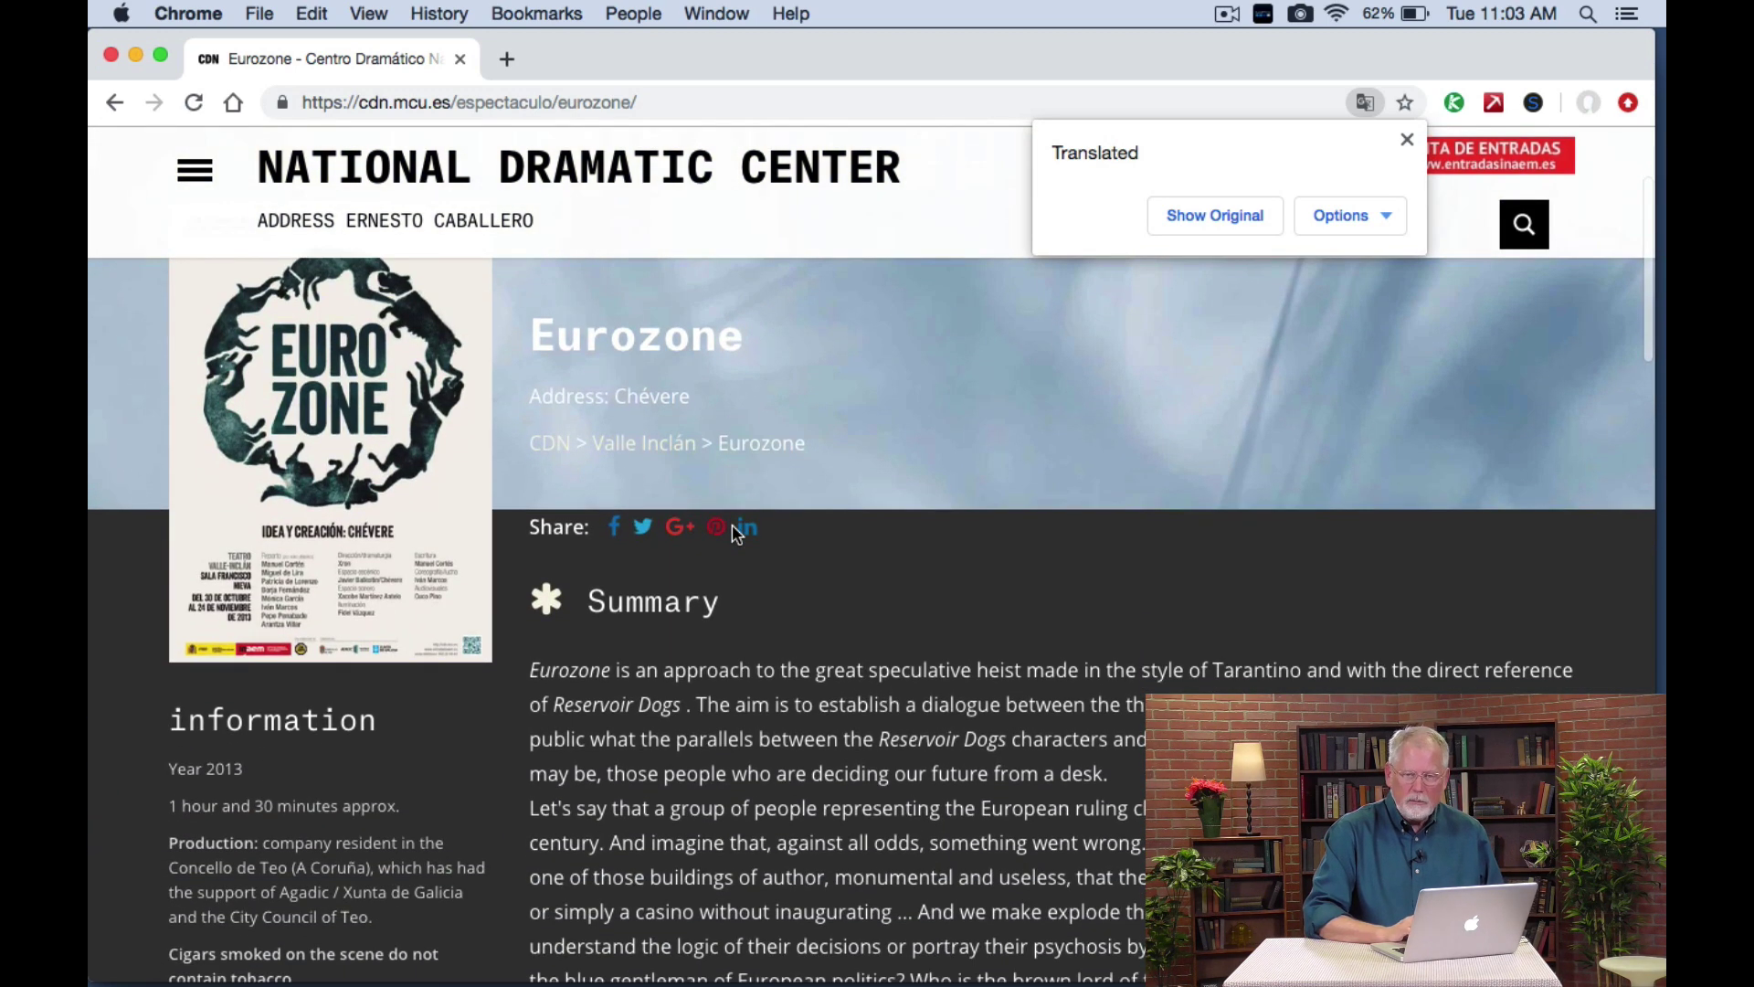
scroll(733, 528, "down", 4)
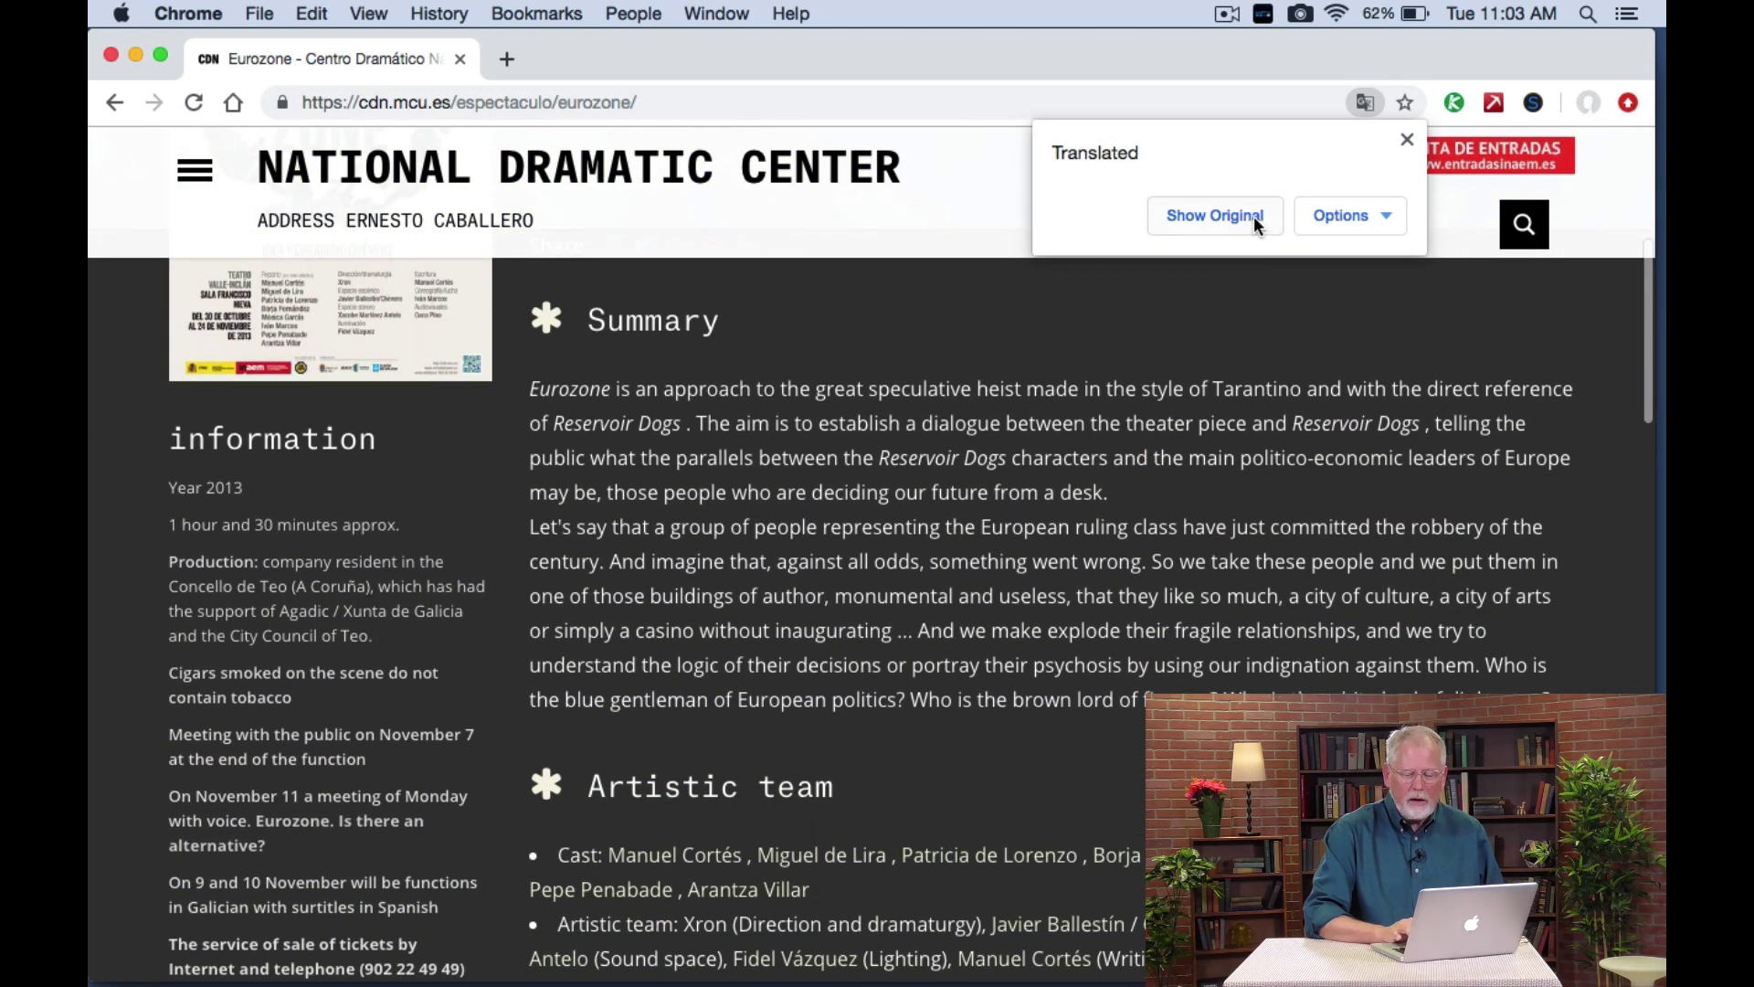
left_click(1243, 216)
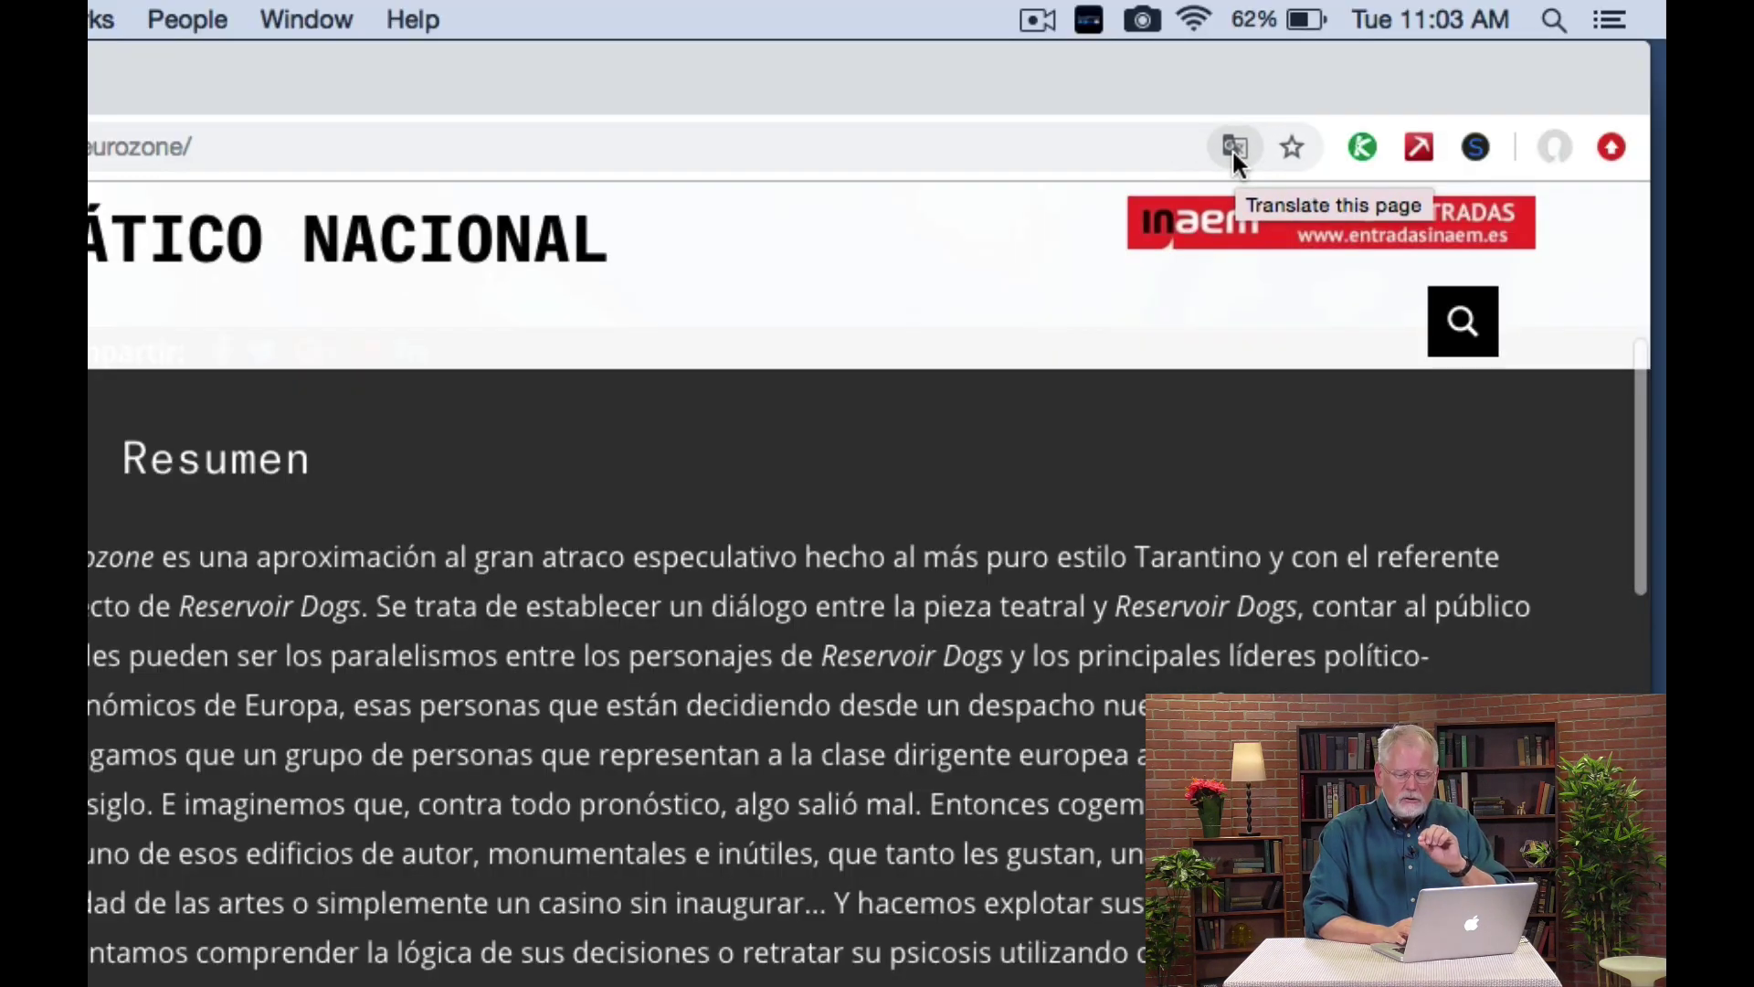
Translate the Centro Dramático Nacional Eurozone page from Spanish into English again.
left_click(1220, 153)
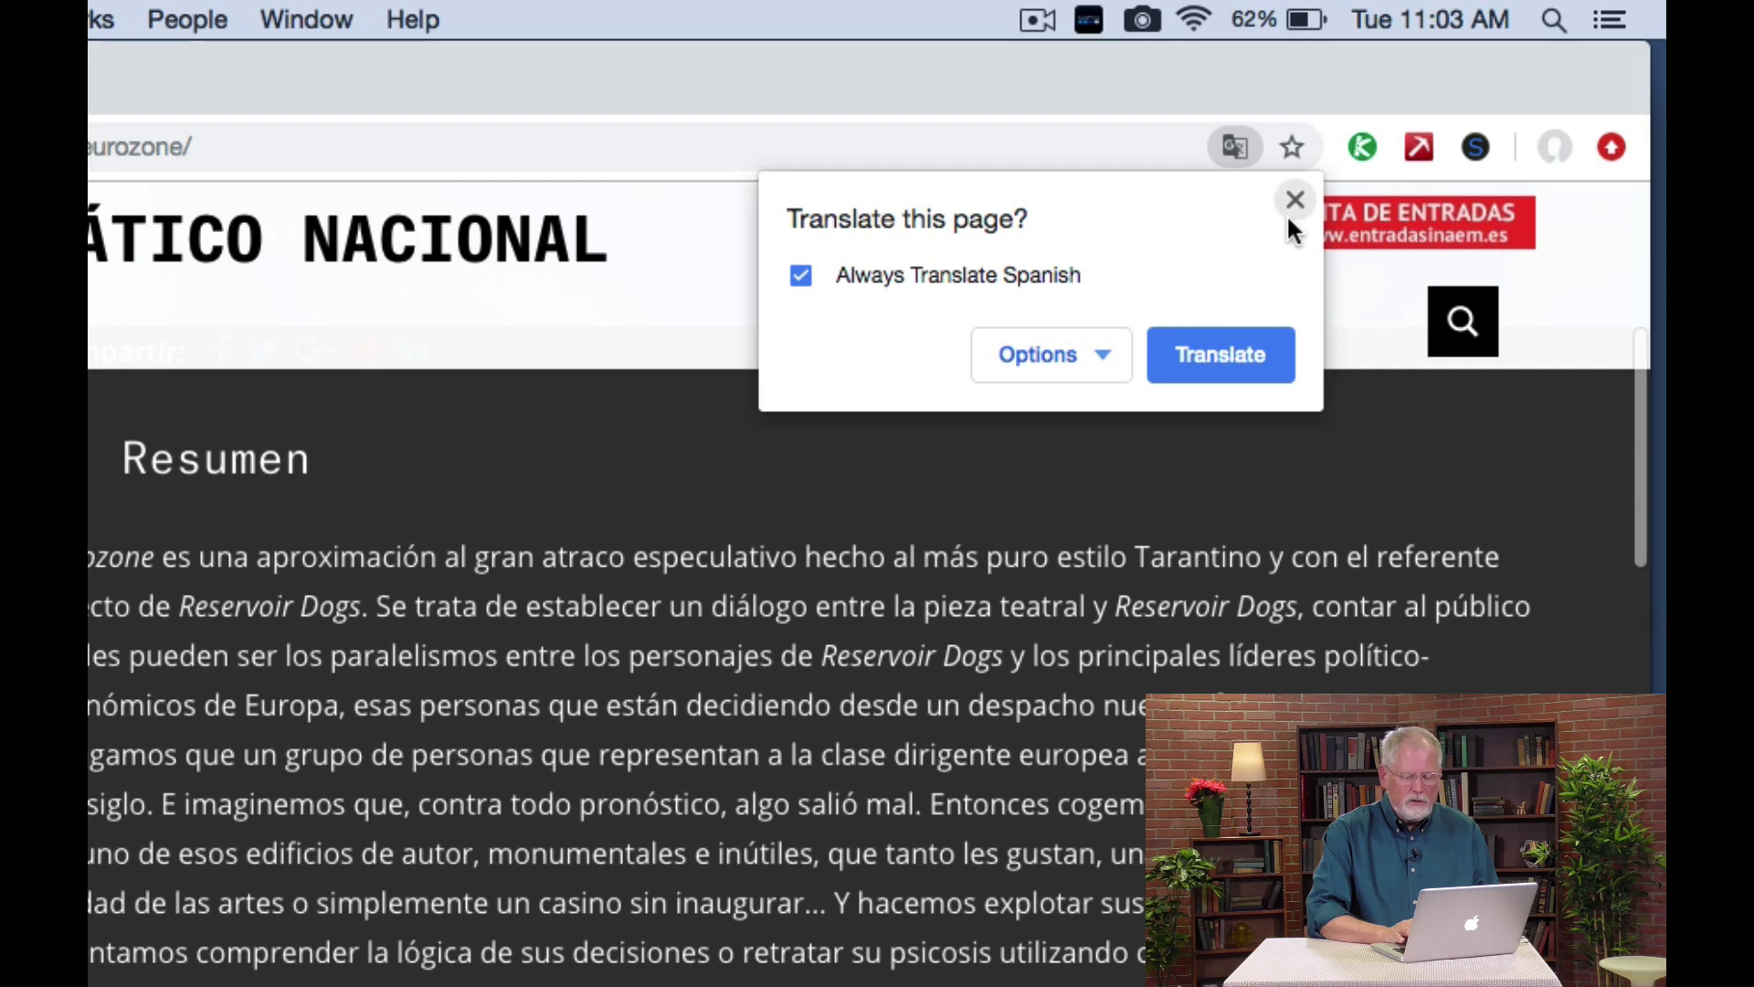
left_click(1226, 356)
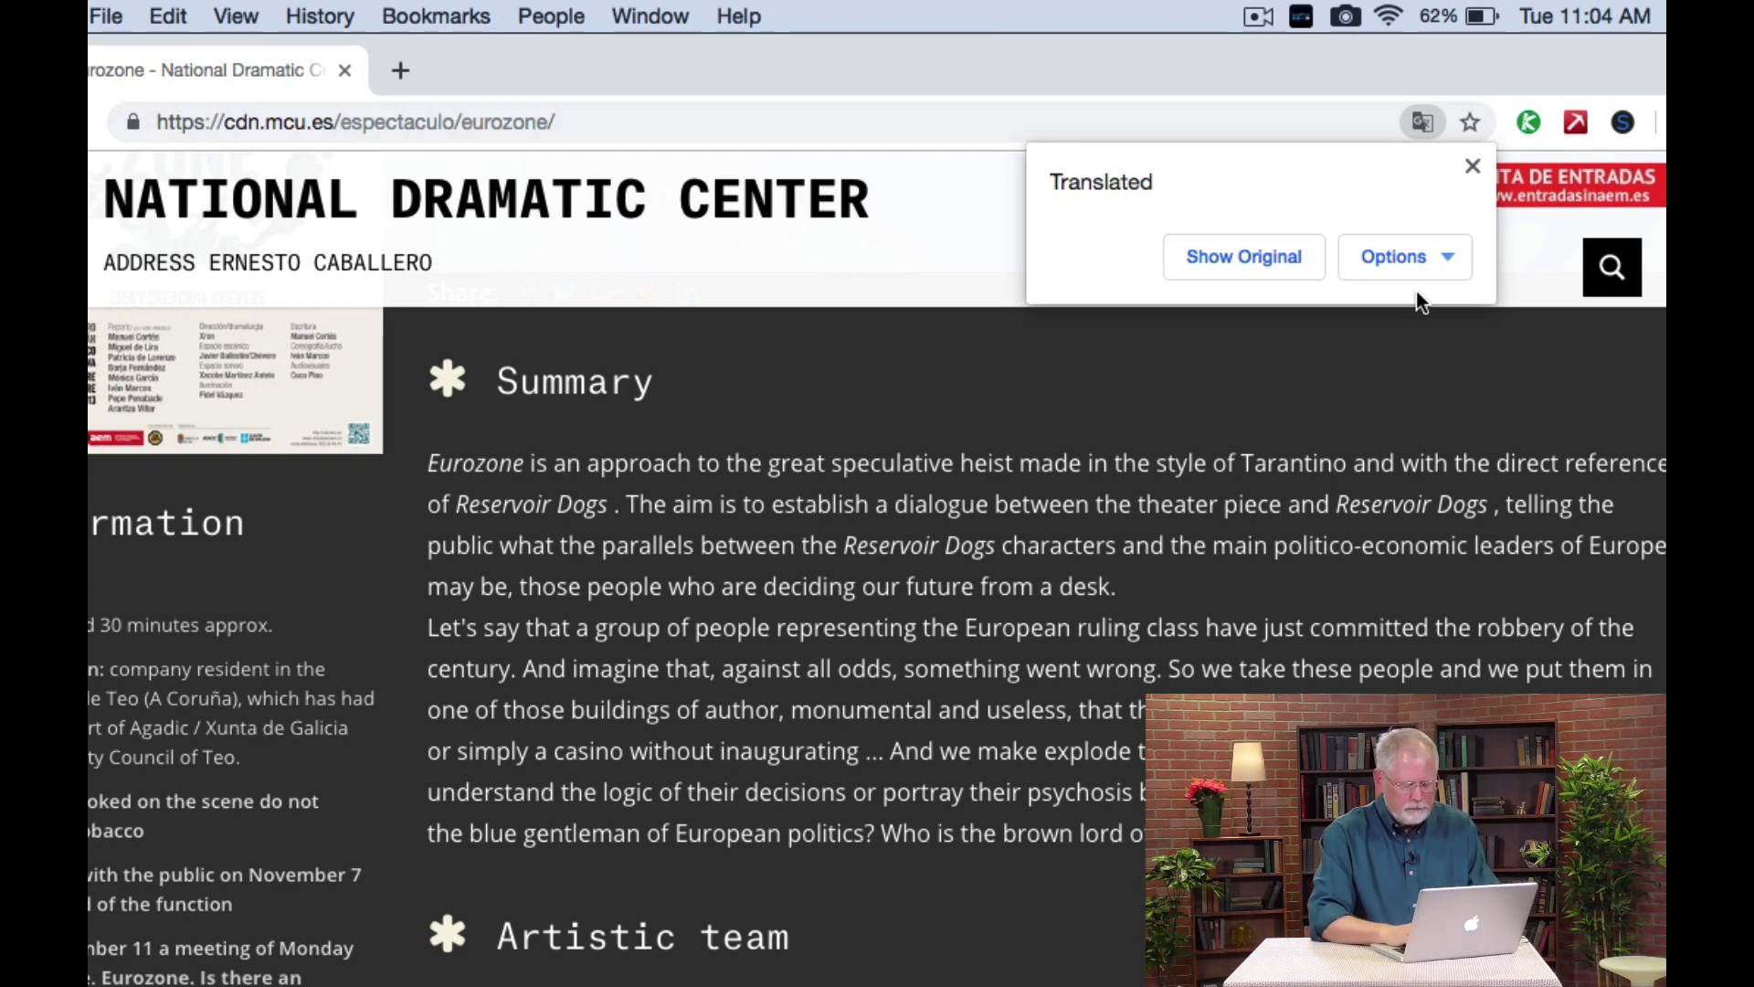
Go to google.com and search for 'eurozone'.
key("super+l")
type("google.com")
key("Return")
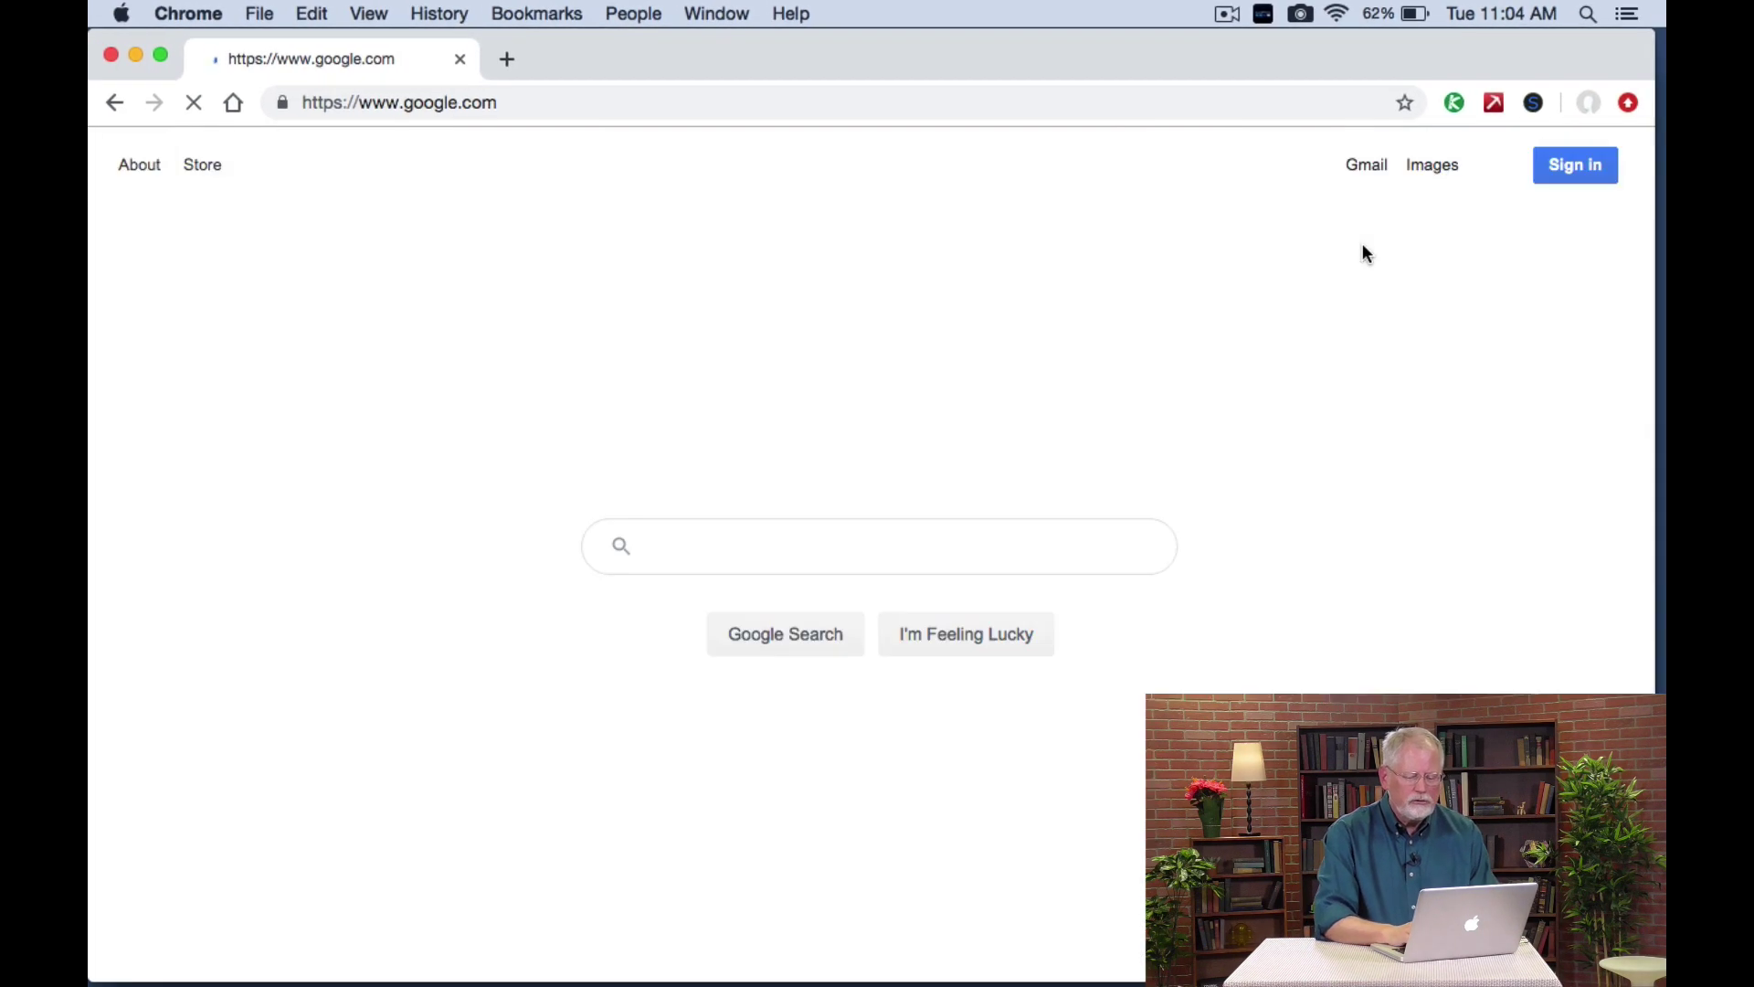
type("ero")
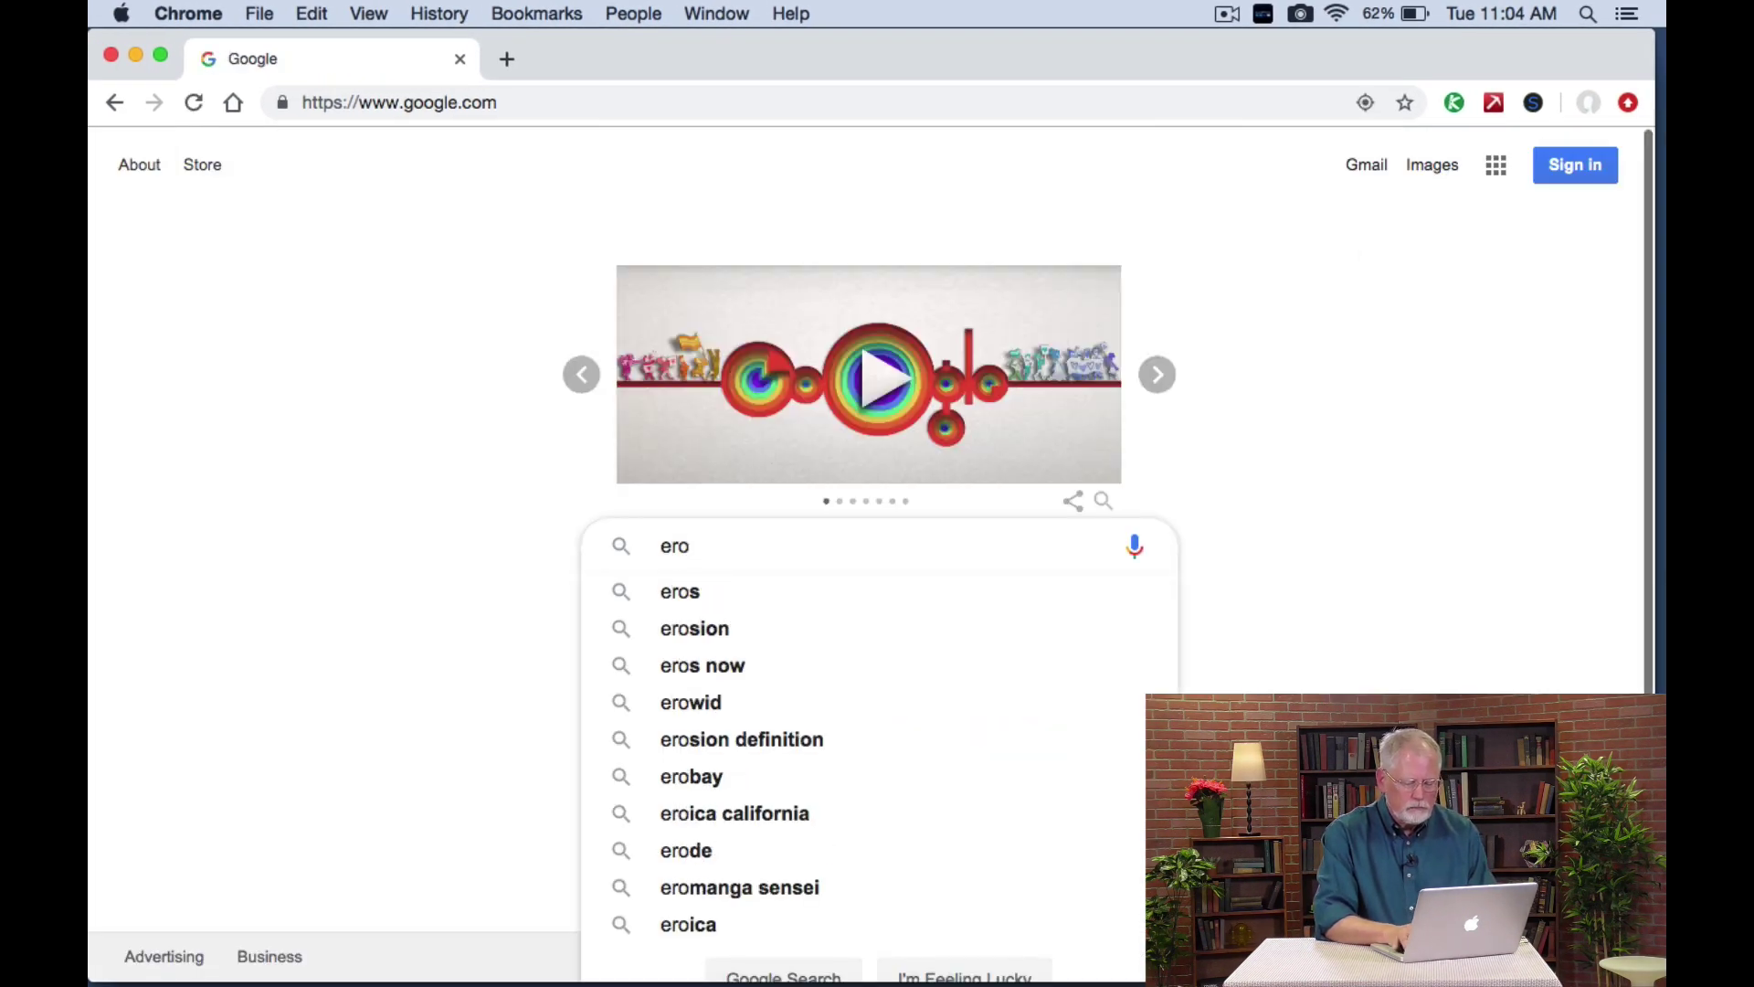
key("BackSpace")
key("BackSpace")
type("urozone")
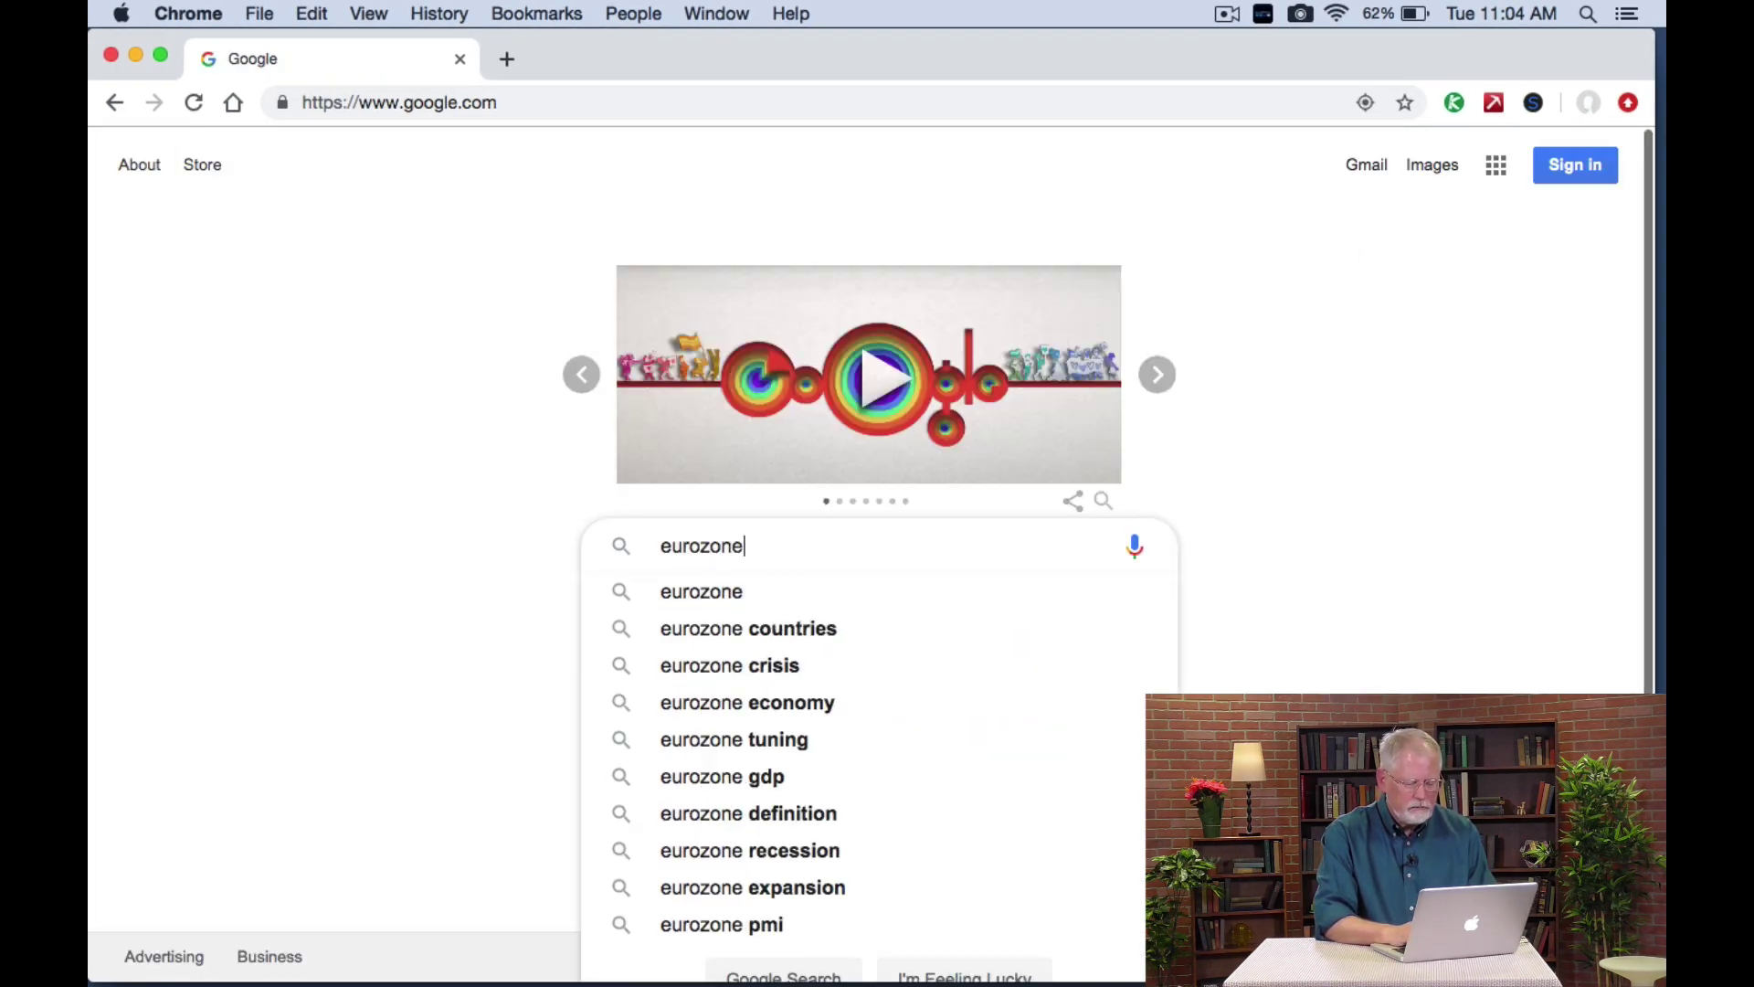
key("Return")
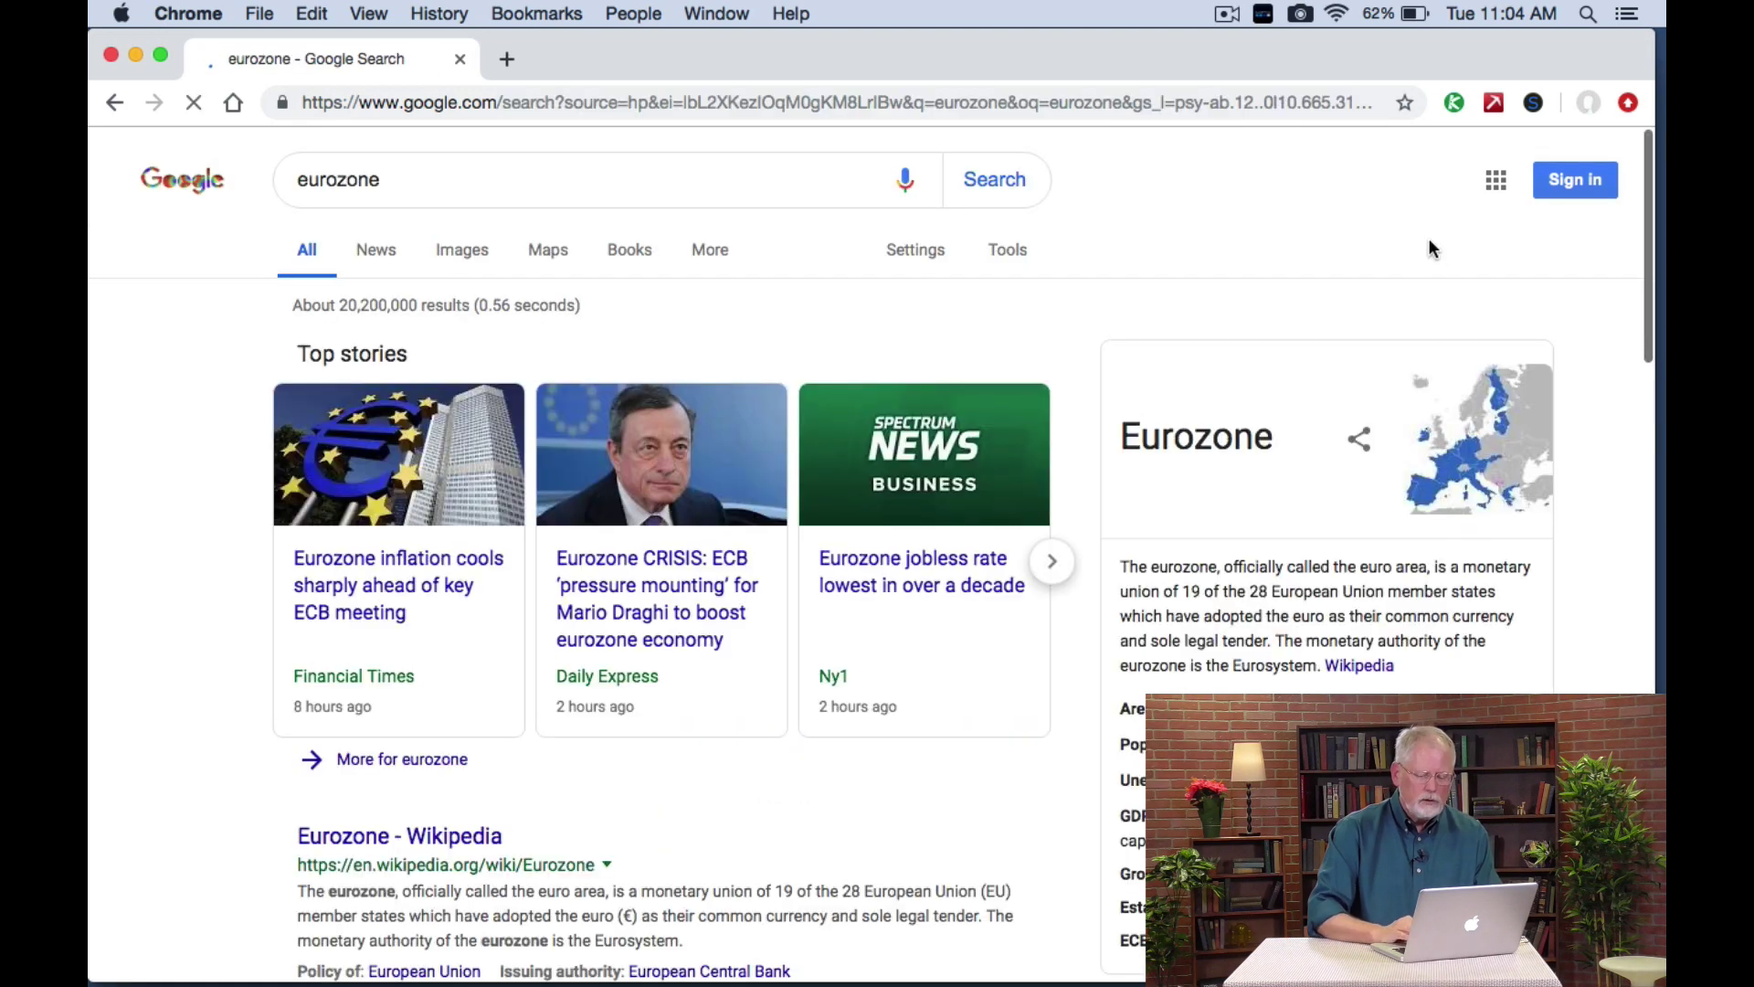
On the Advanced Search page for eurozone, set the results language to Spanish.
left_click(919, 256)
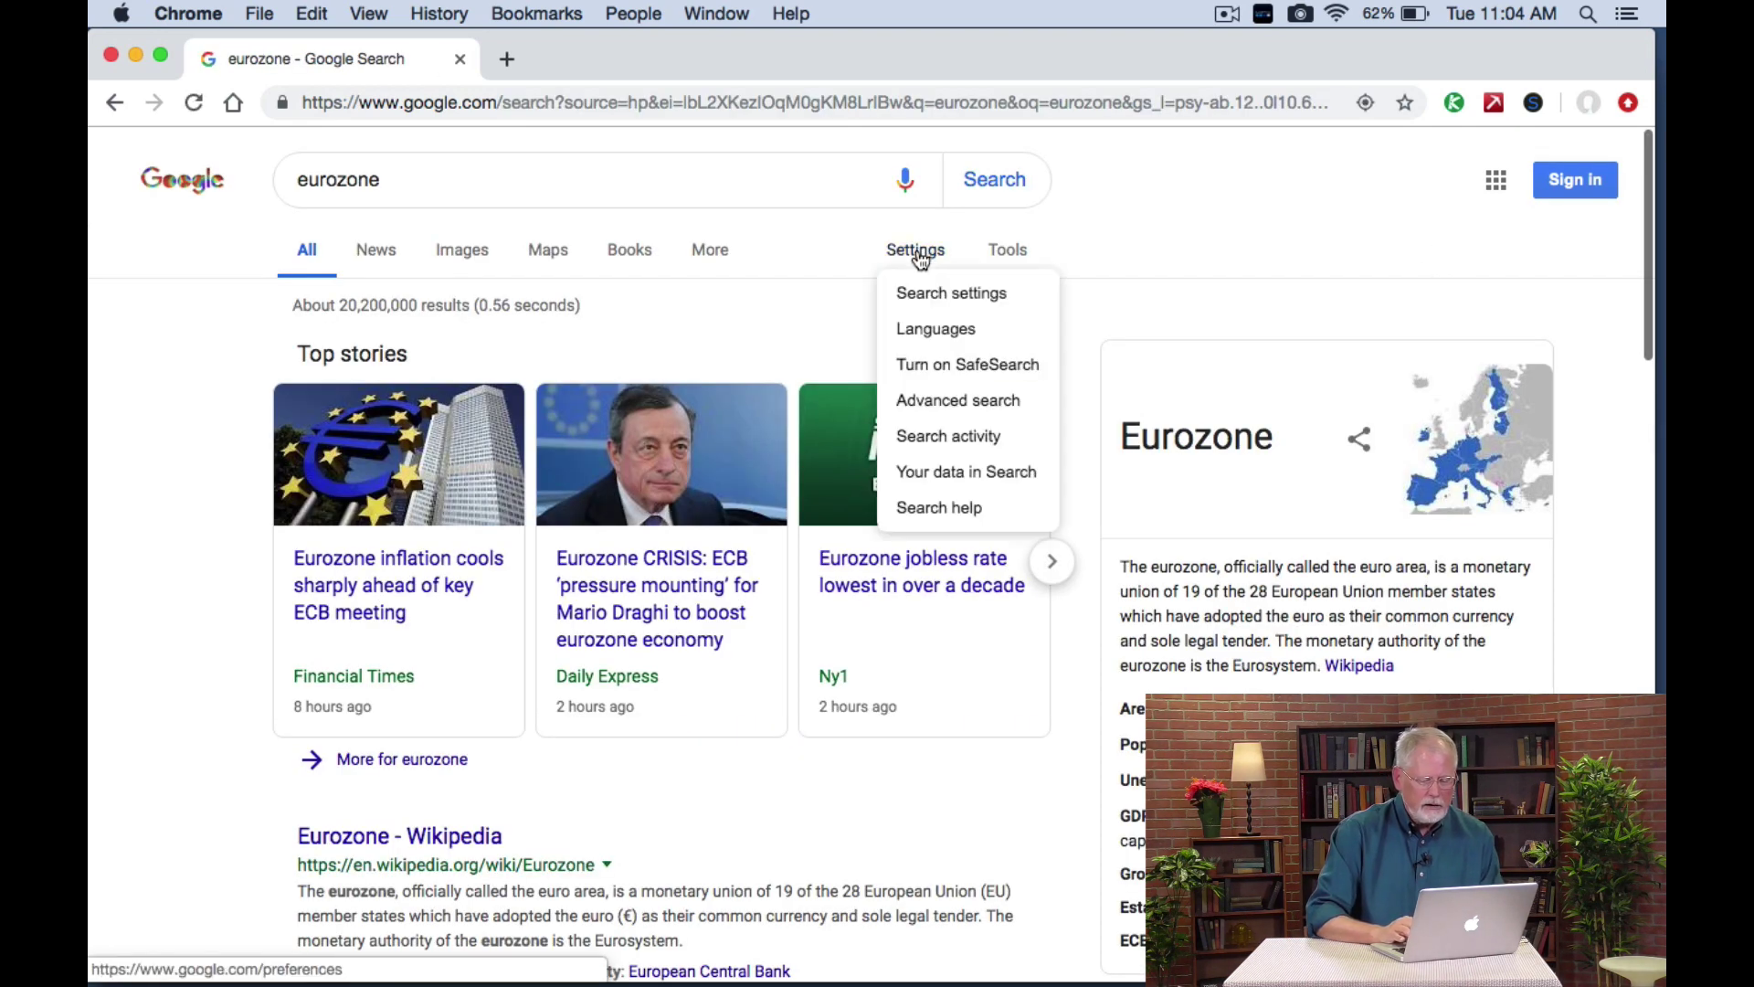
left_click(945, 403)
scroll(617, 701, "down", 4)
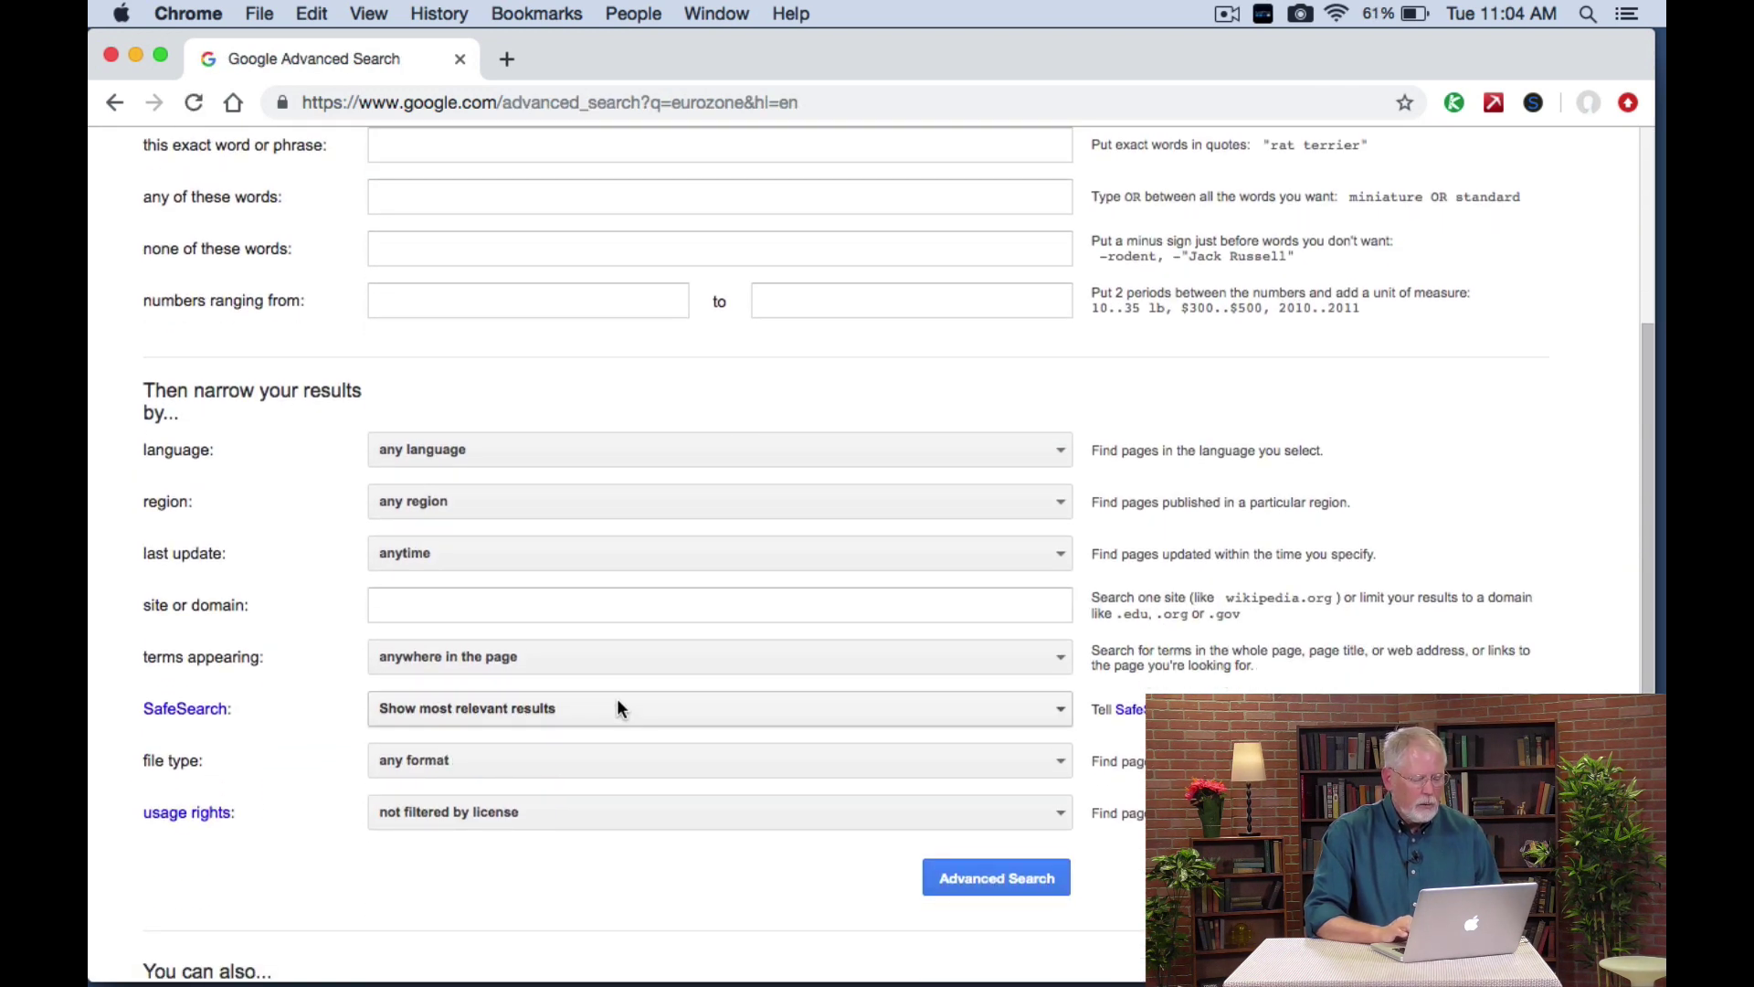
left_click(498, 448)
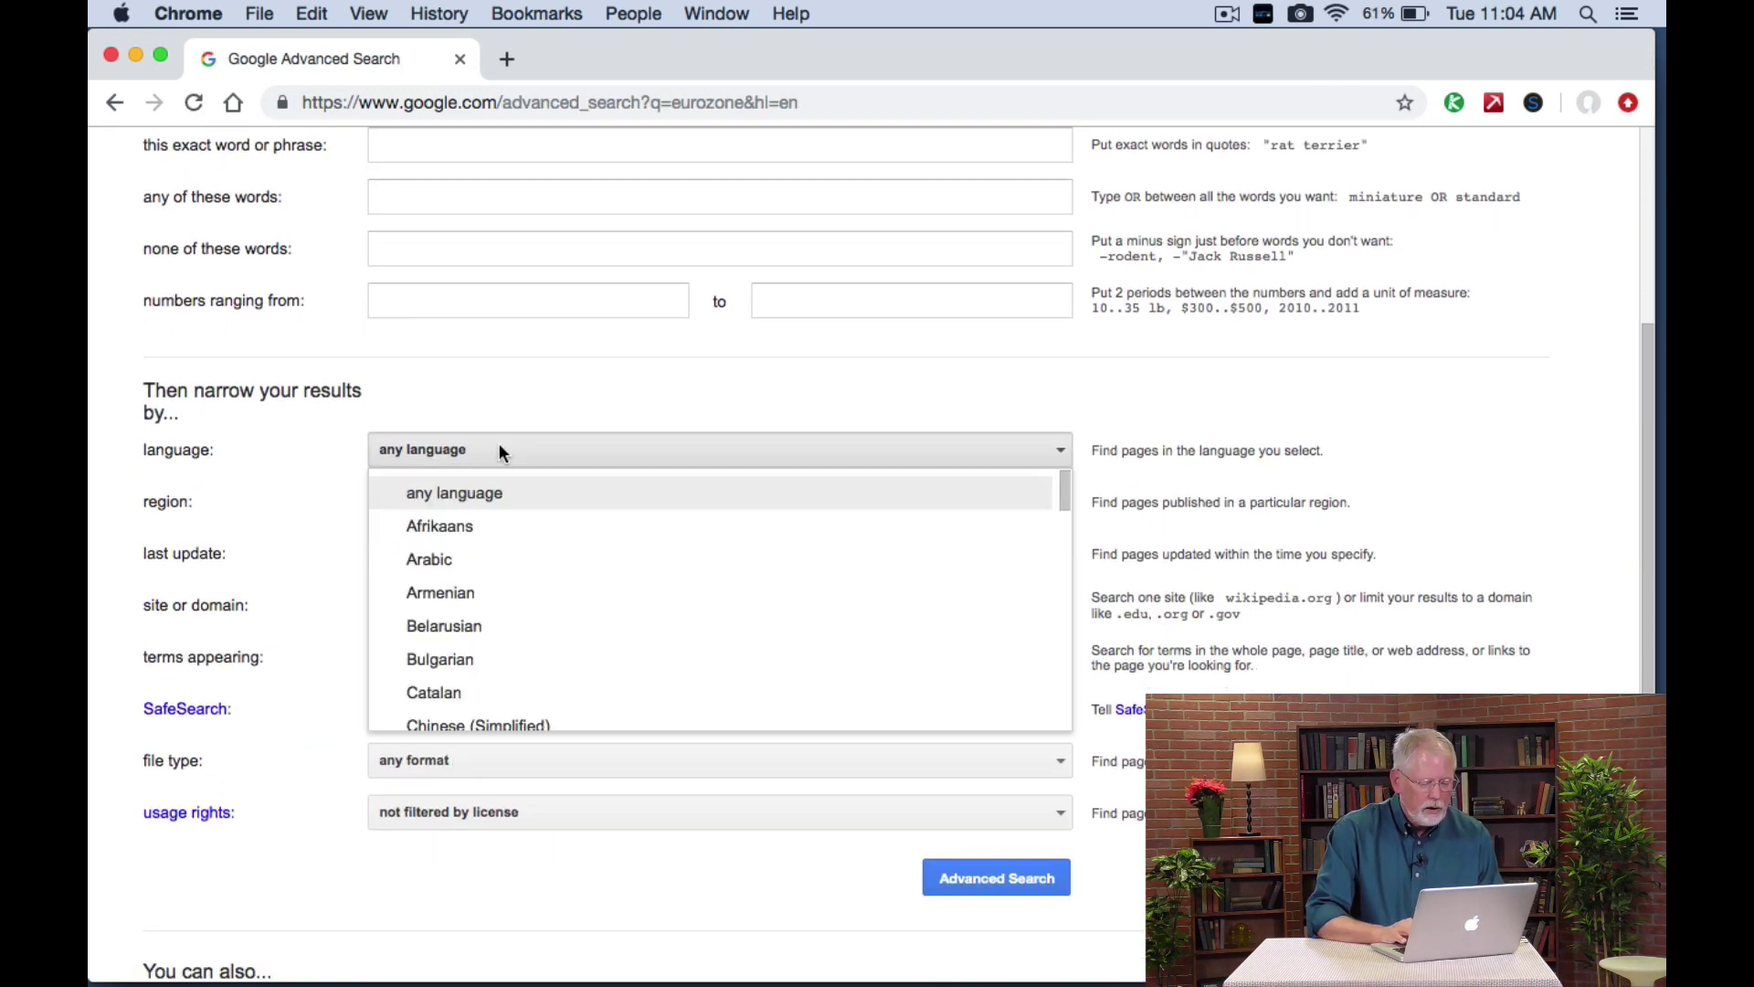
scroll(501, 494, "down", 10)
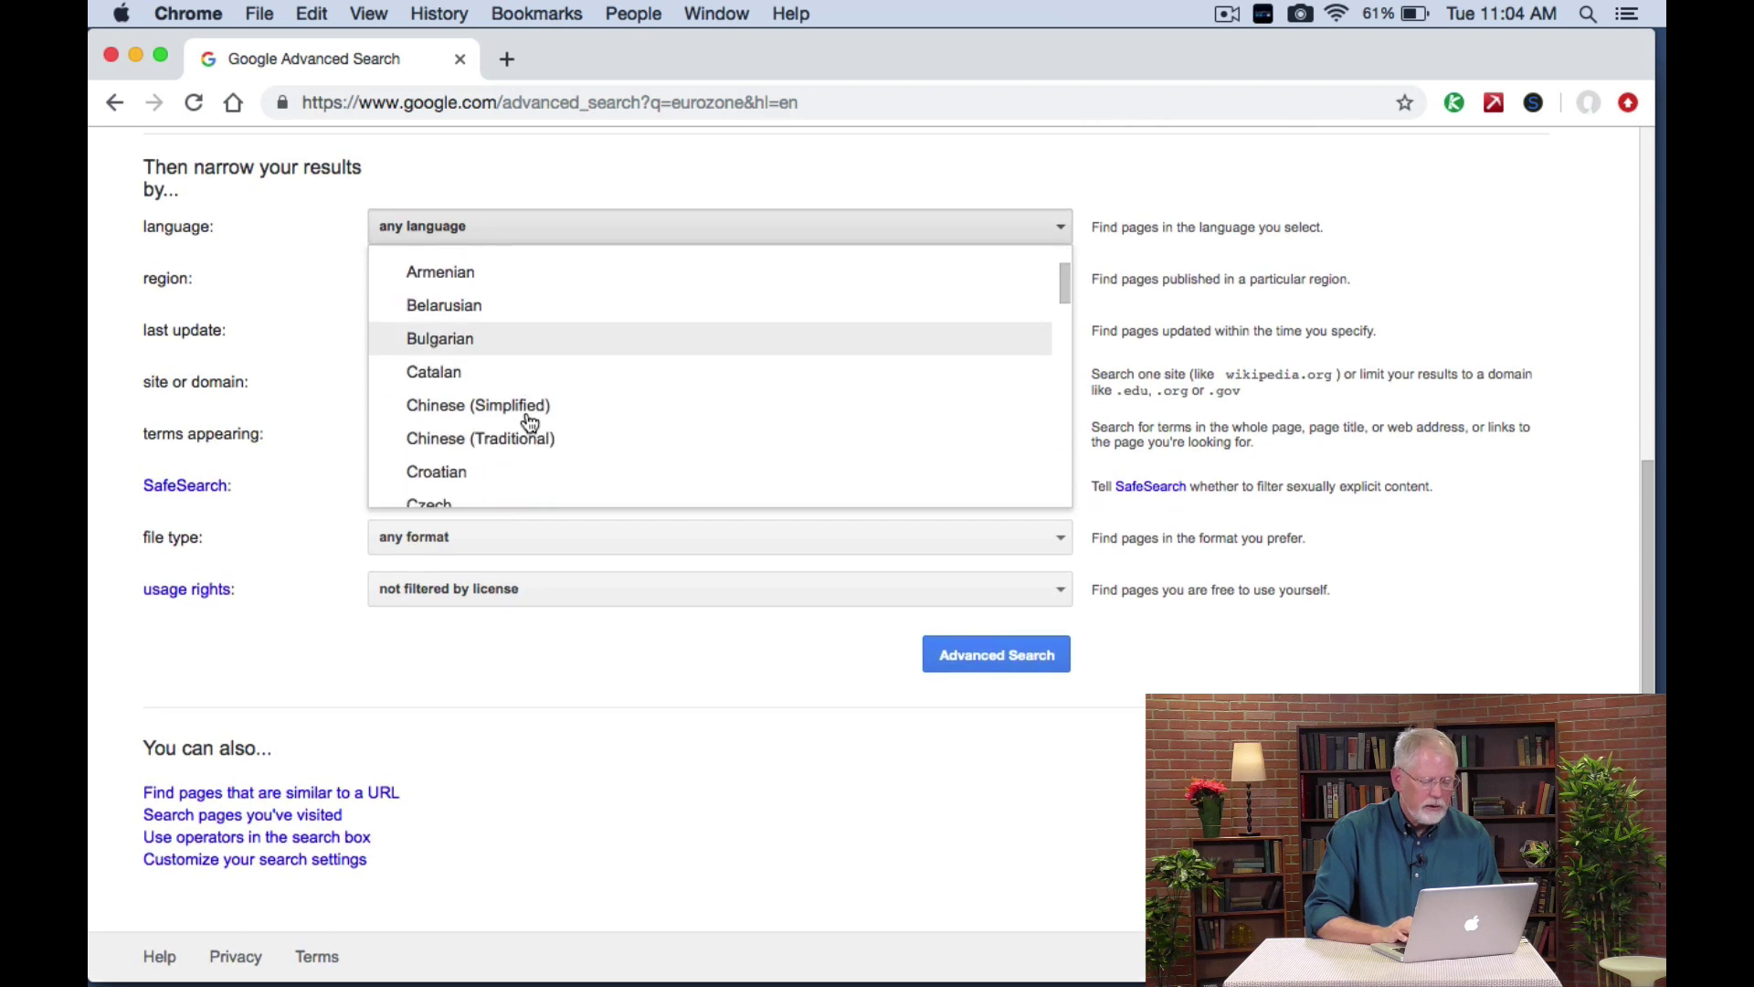
scroll(530, 423, "down", 5)
scroll(530, 423, "up", 2)
scroll(530, 423, "down", 4)
scroll(526, 421, "down", 2)
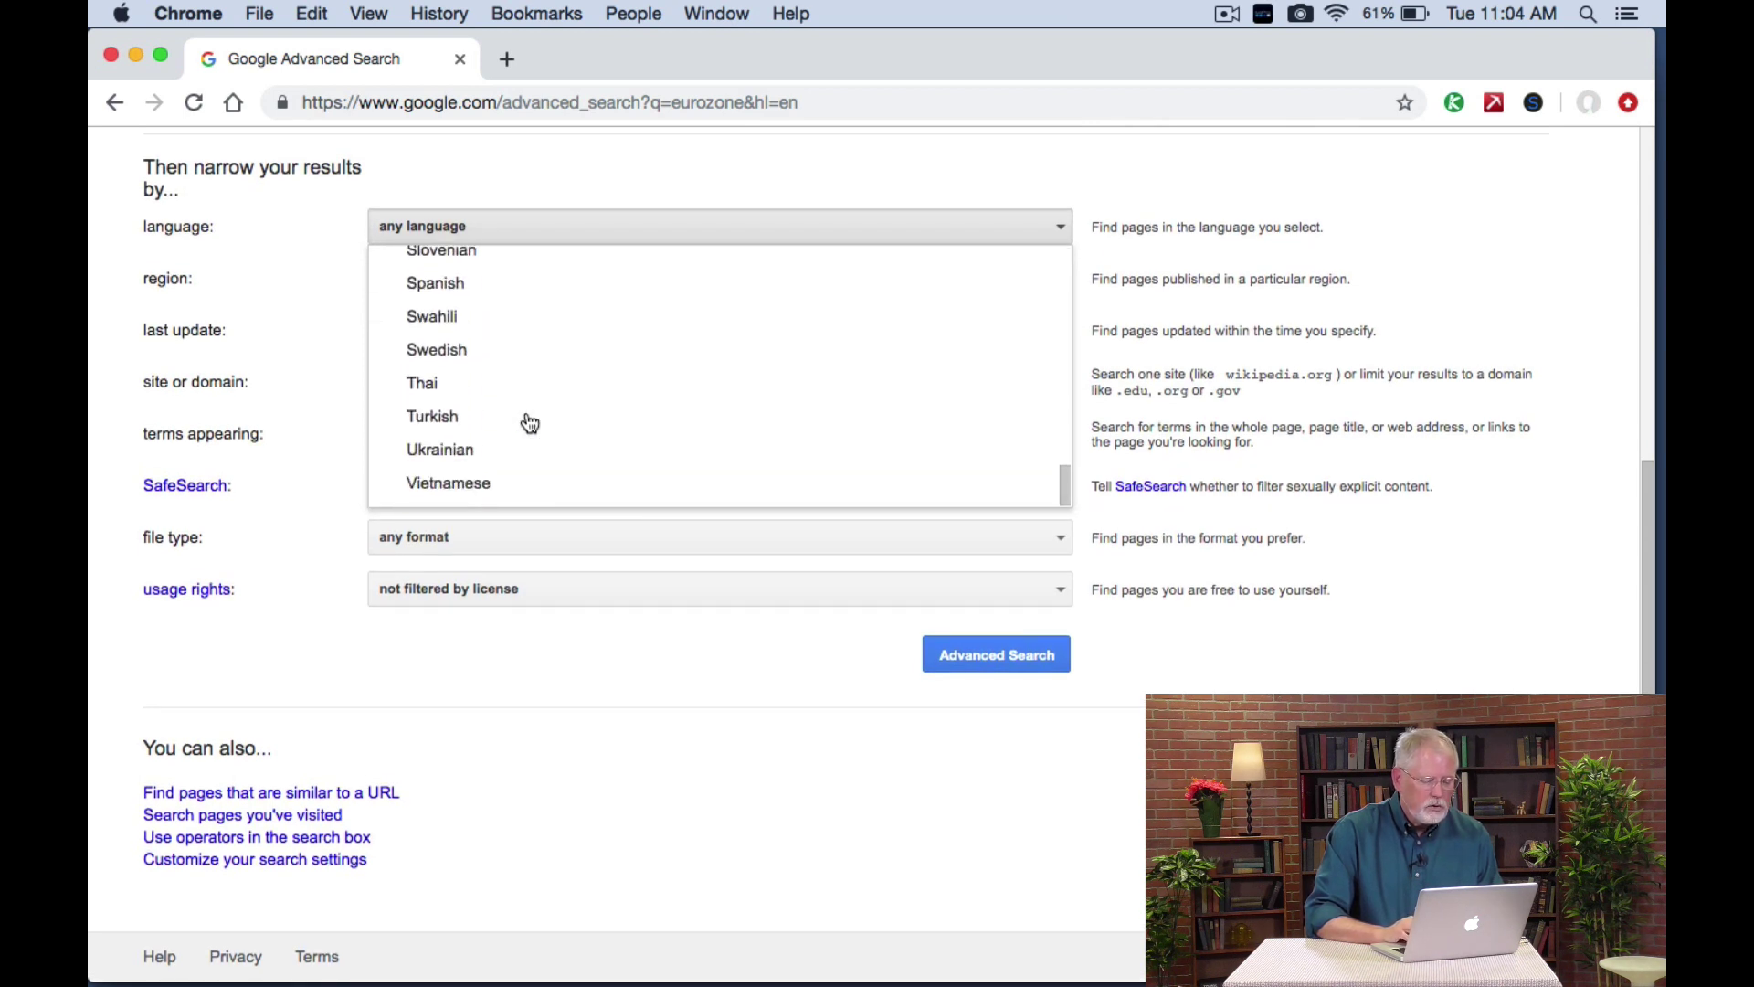
left_click(485, 281)
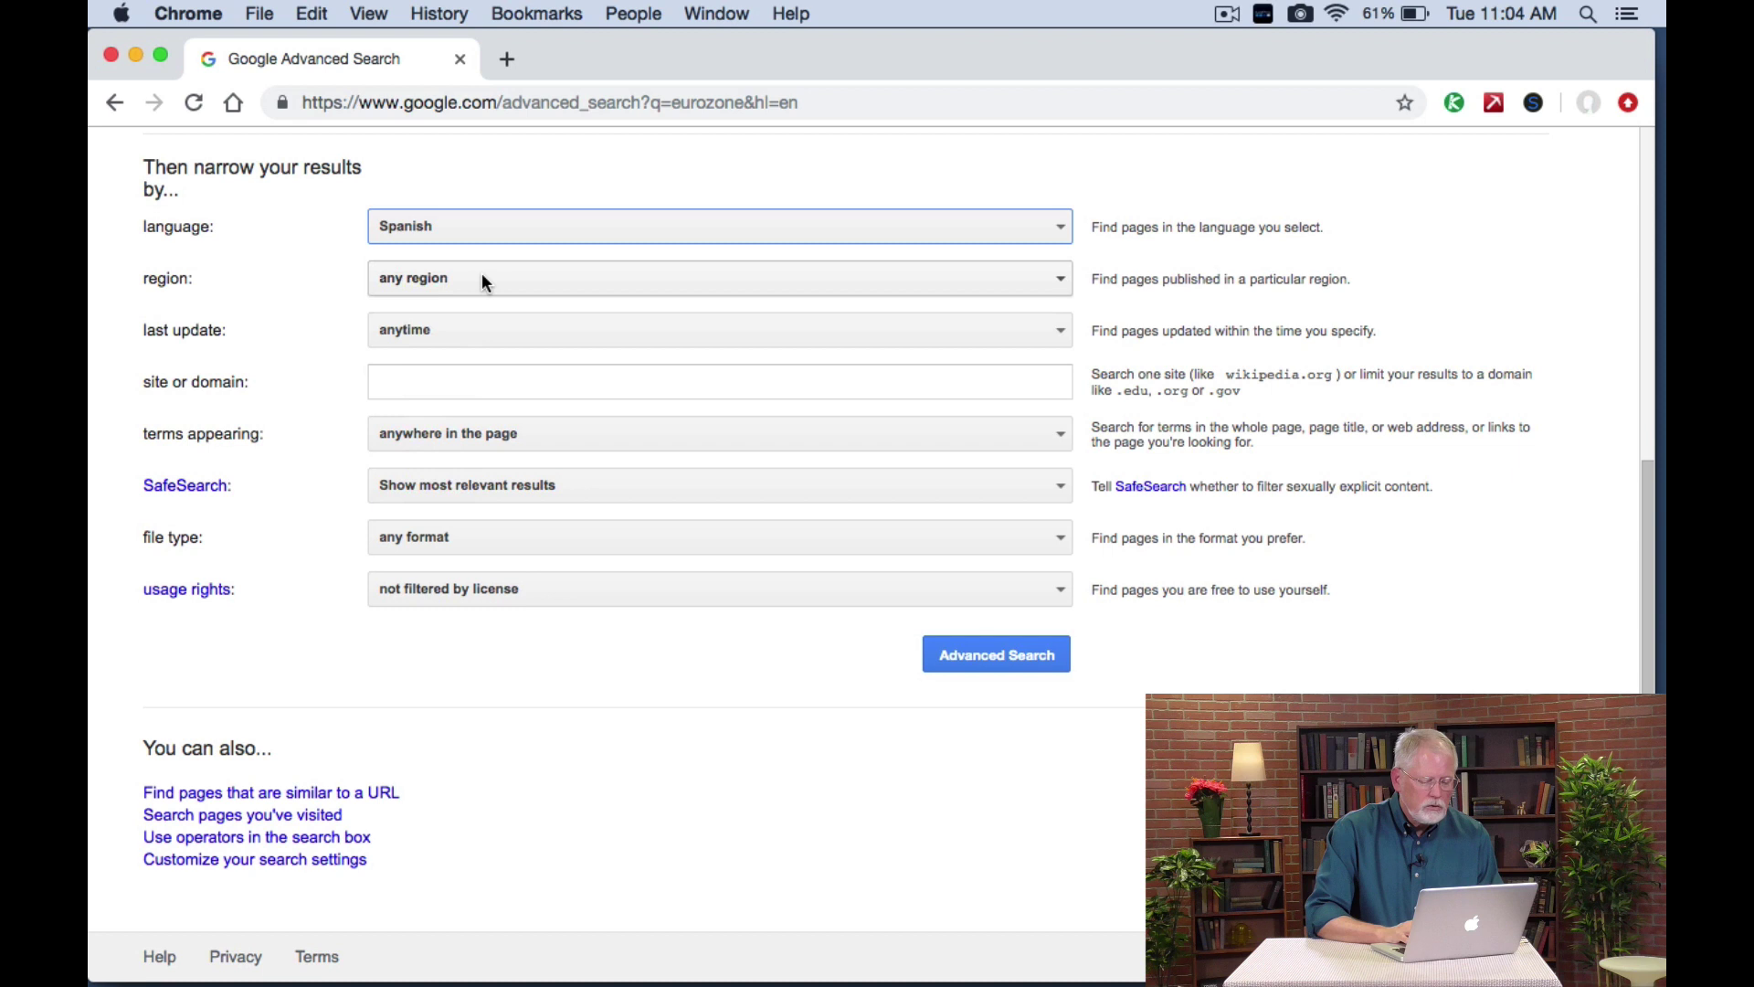
Set the region to Mexico and run the advanced search.
left_click(541, 274)
scroll(644, 508, "down", 15)
scroll(643, 508, "down", 15)
scroll(643, 508, "down", 15)
scroll(643, 508, "up", 1)
scroll(643, 508, "down", 5)
scroll(639, 506, "down", 1)
left_click(524, 398)
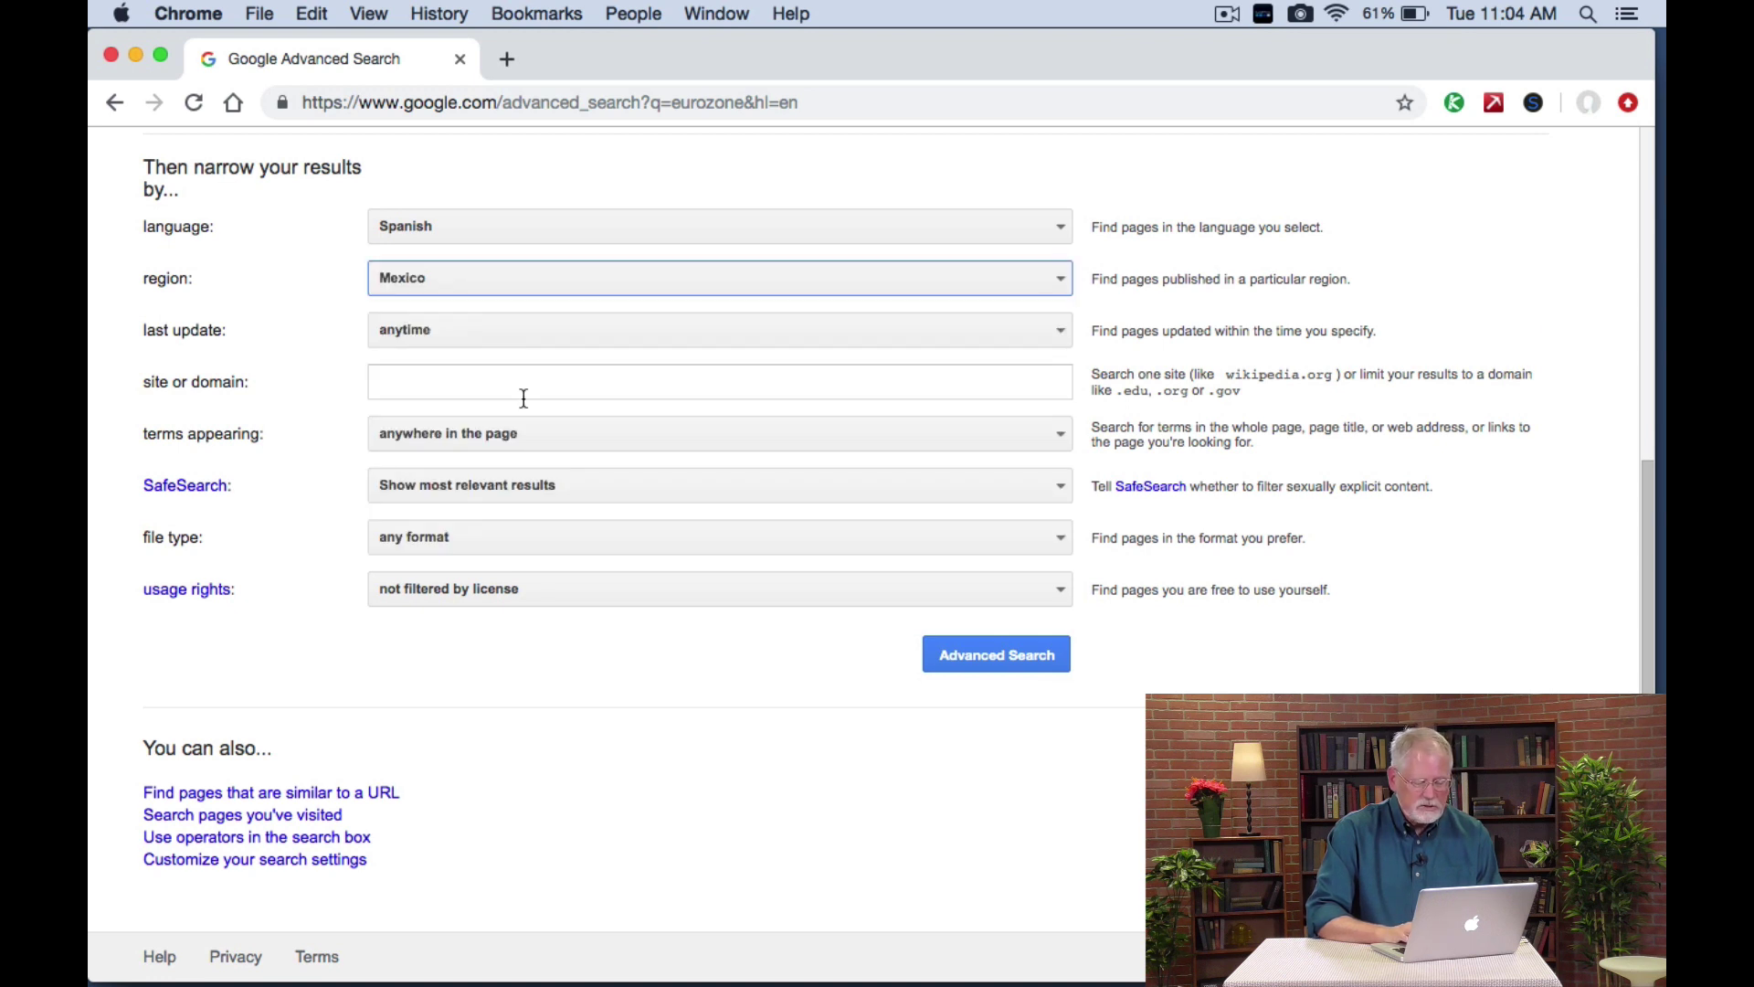
left_click(971, 651)
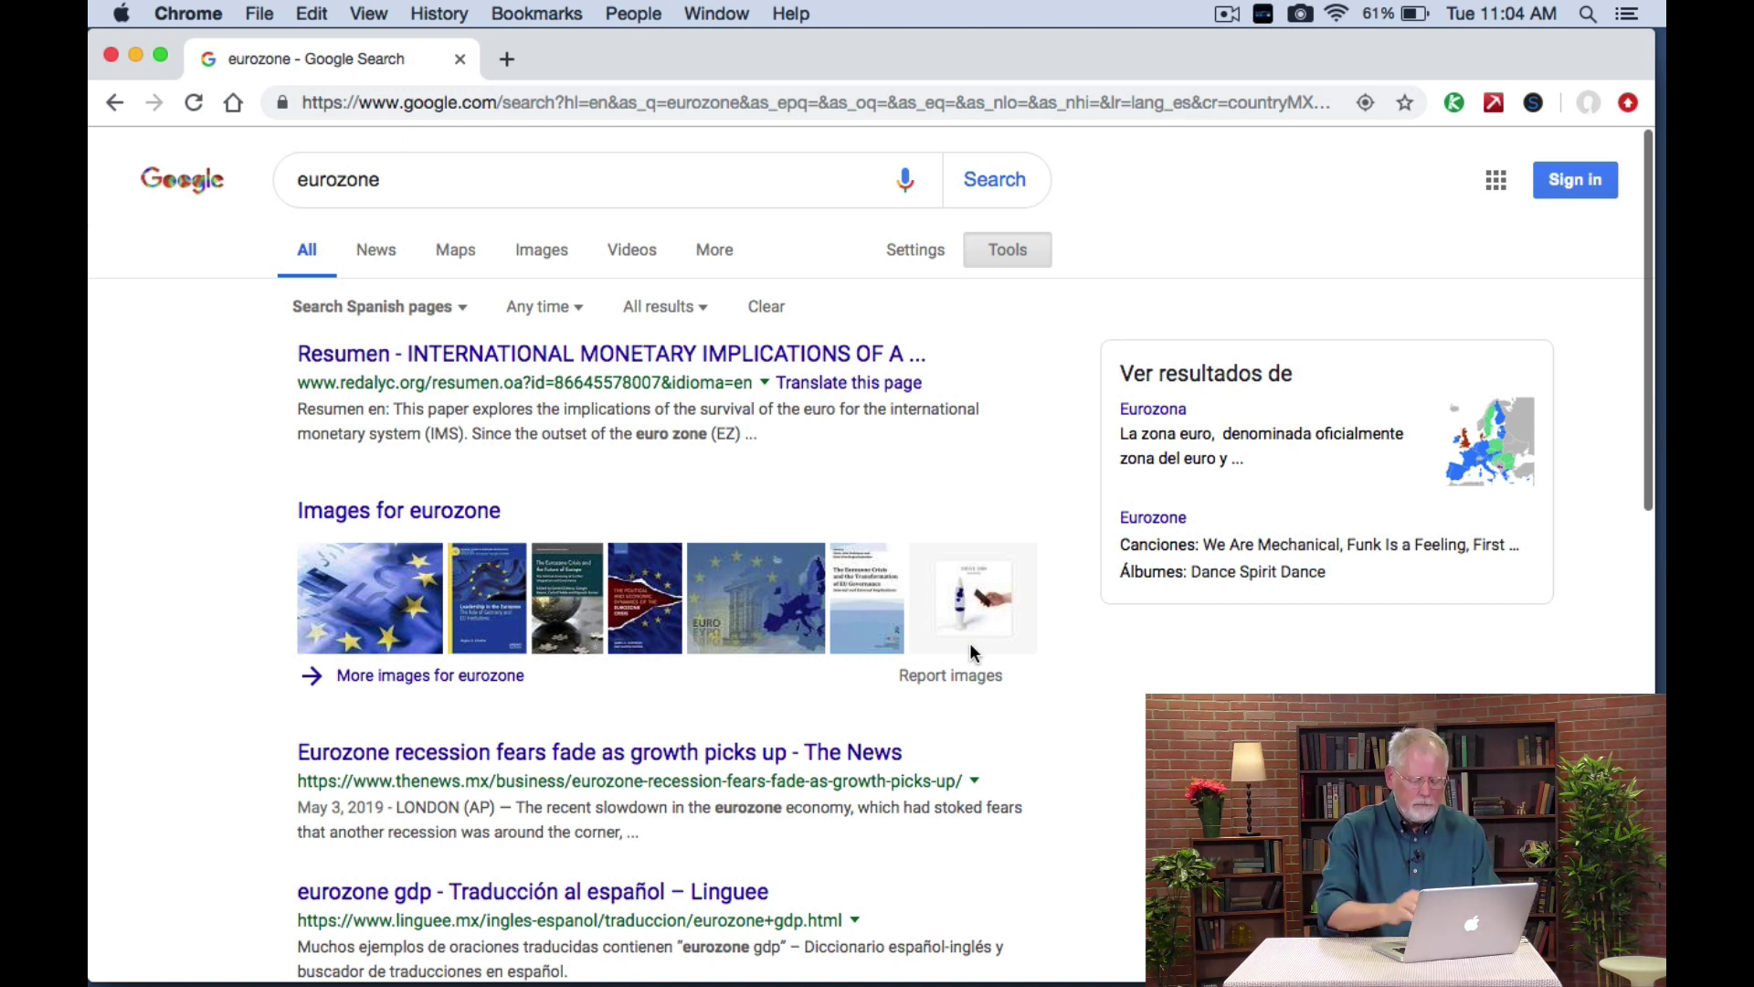
Search Google for 'river dolphin' and bring up the search settings menu.
key("super+shift+h")
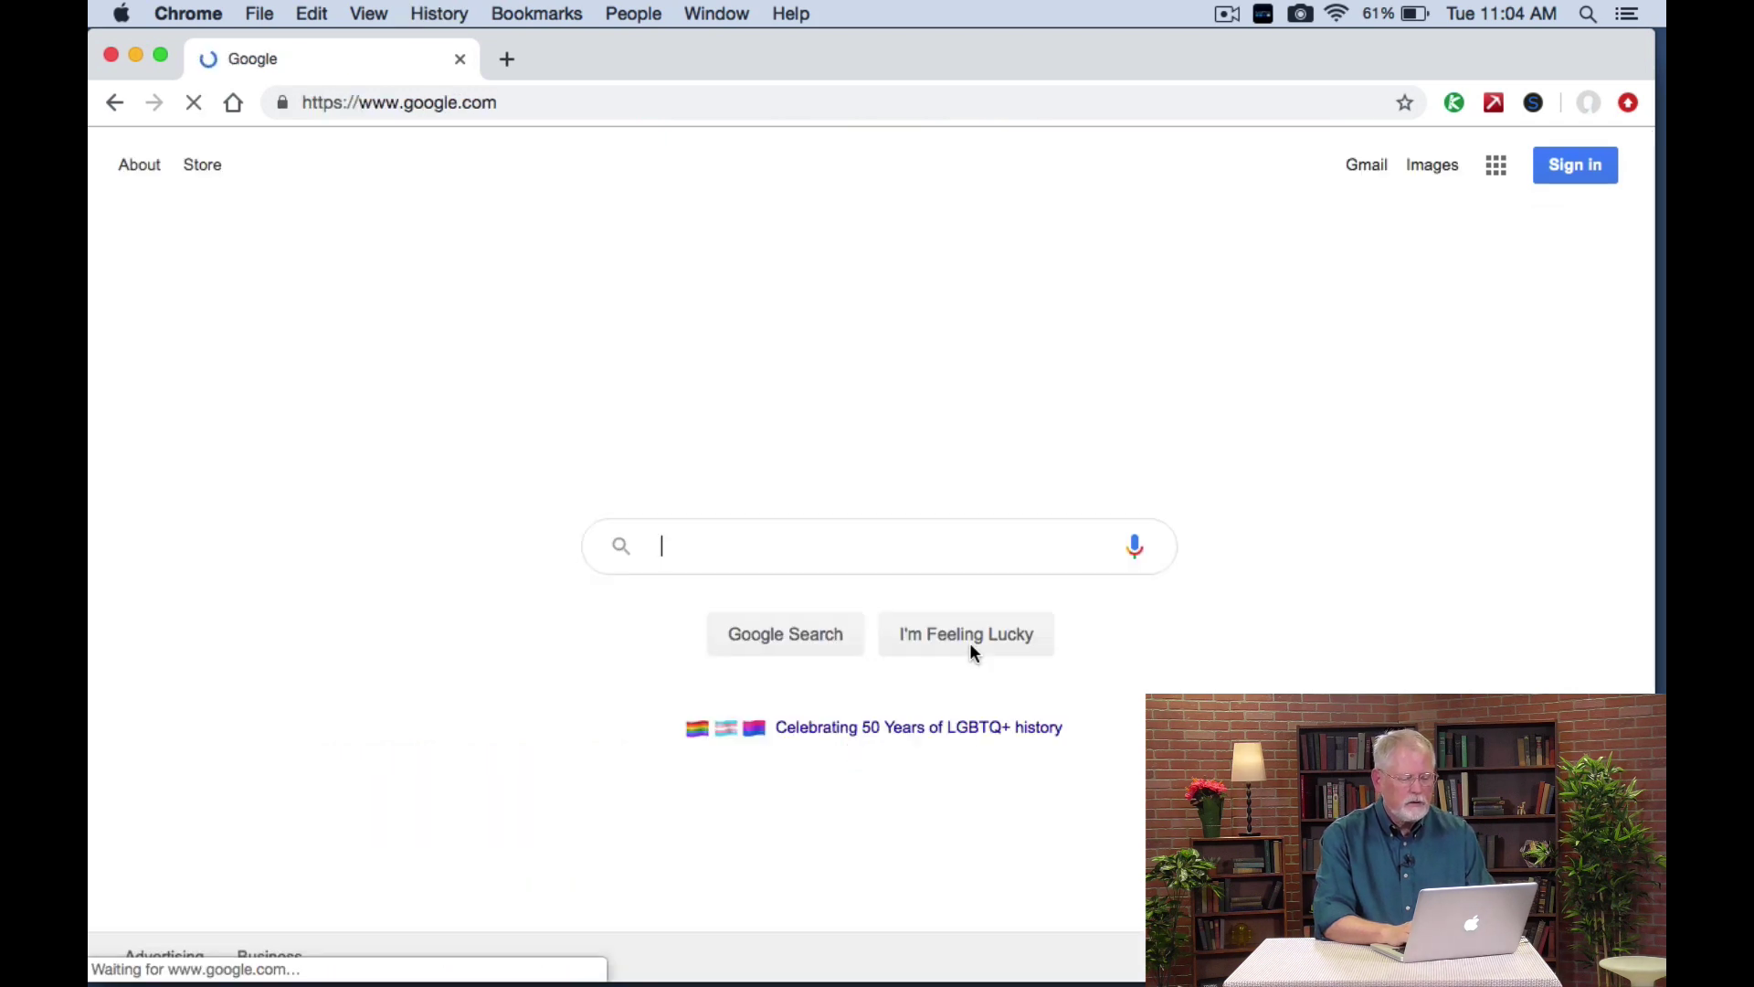
type("river ")
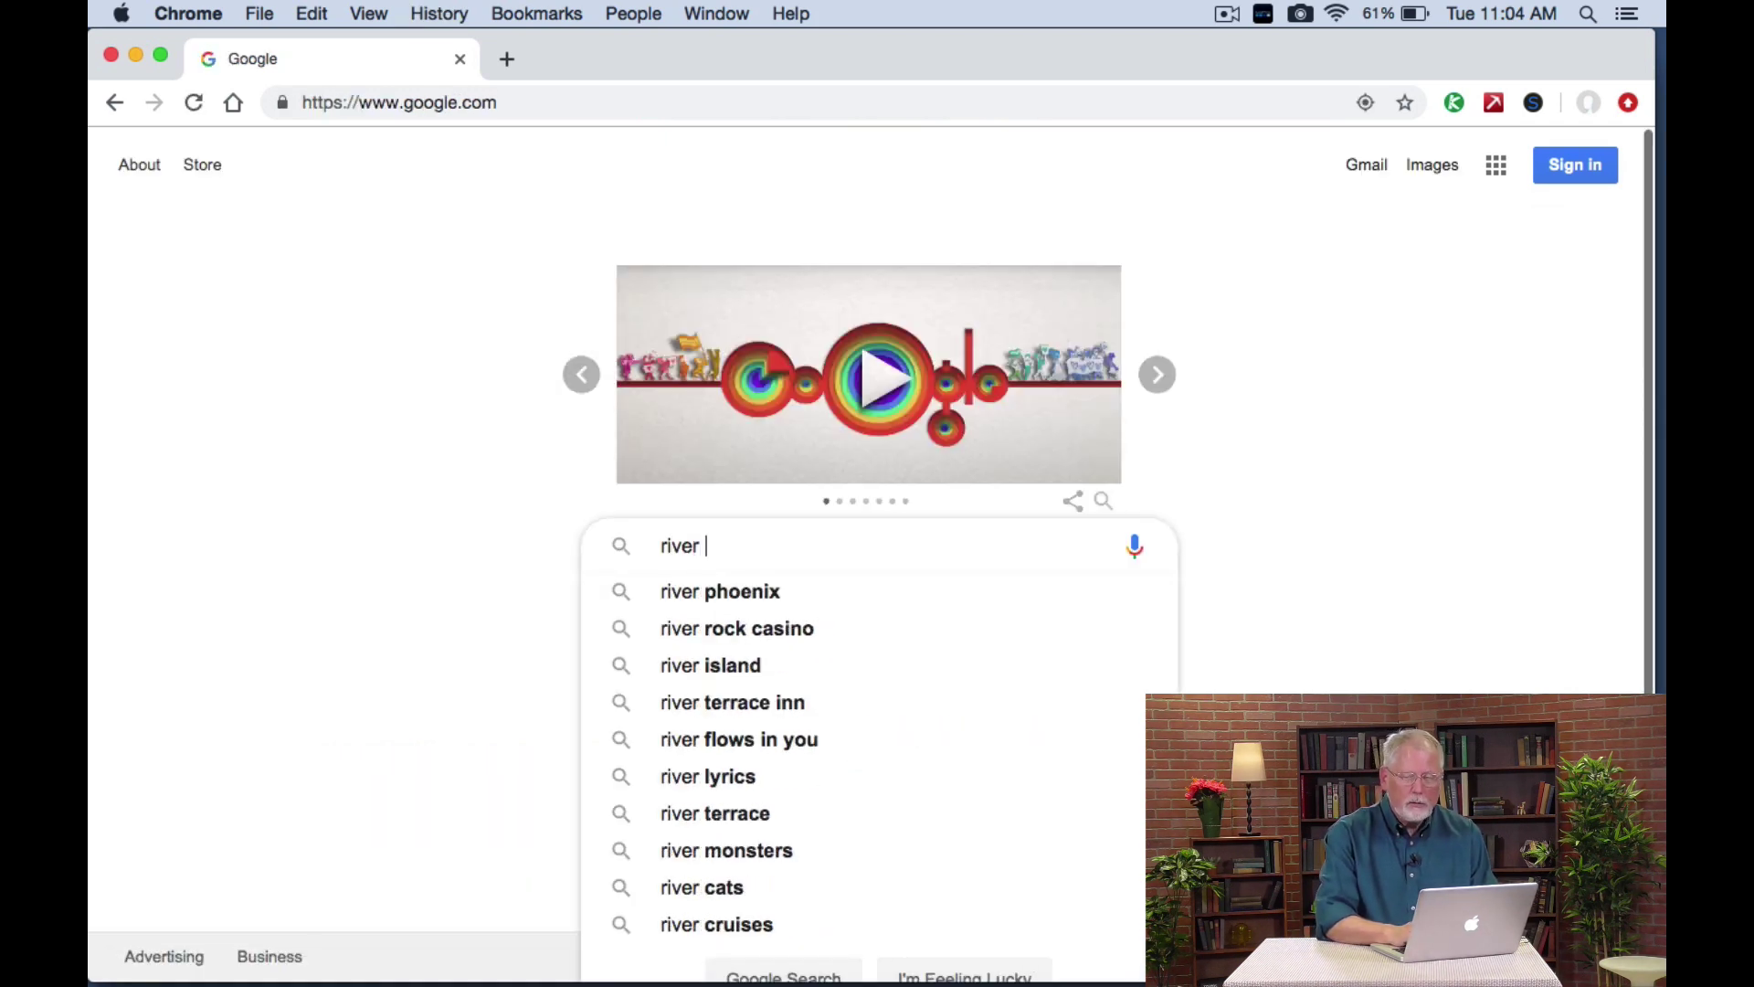
type("dolphin")
key("Return")
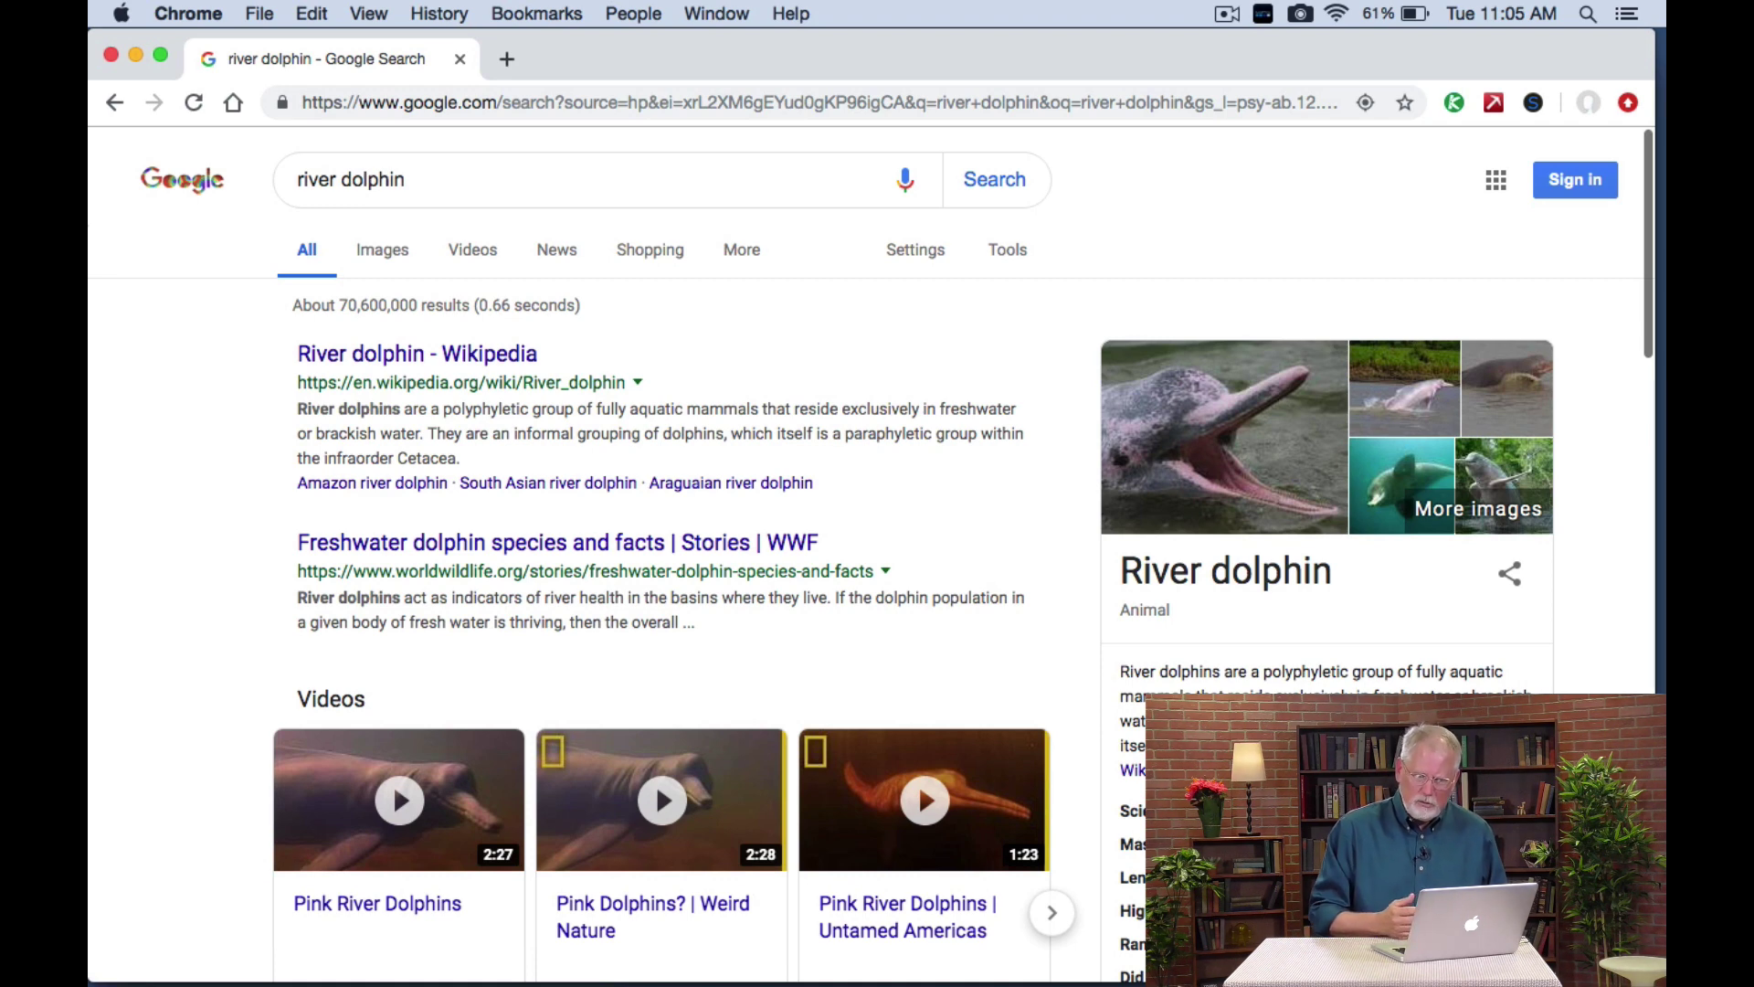
left_click(913, 252)
Open Advanced Search for river dolphin and set the results language to Portuguese.
left_click(930, 408)
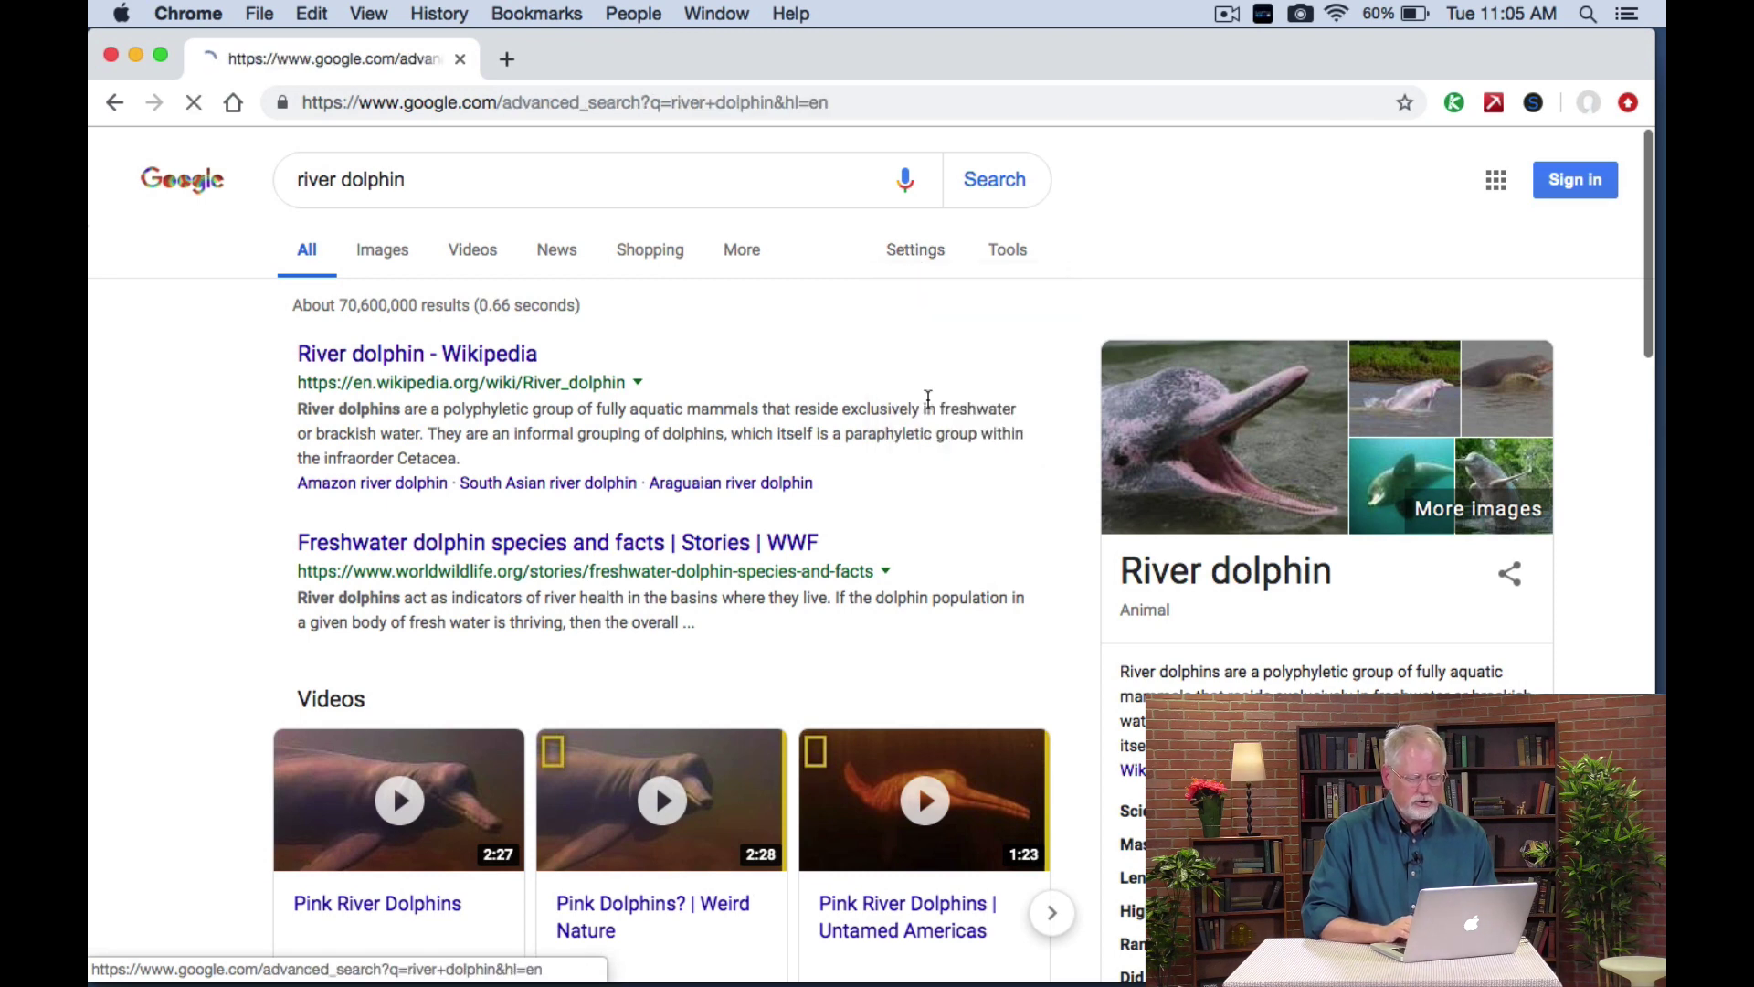
scroll(468, 475, "down", 6)
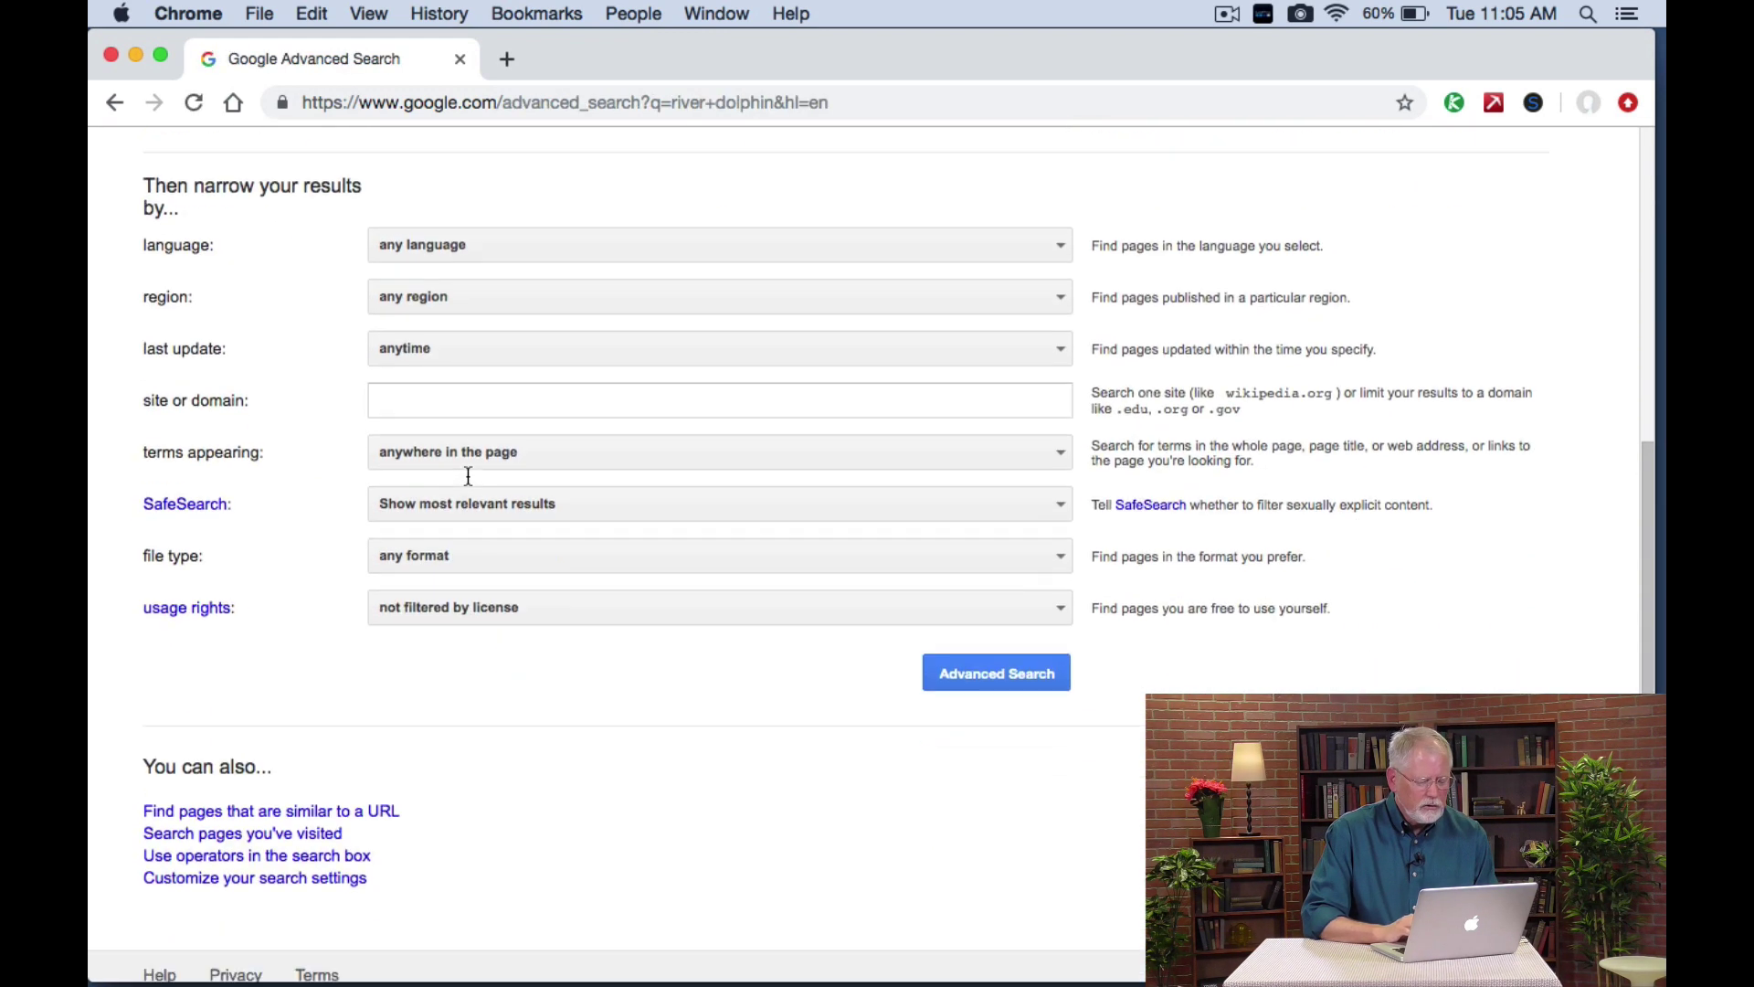
left_click(486, 219)
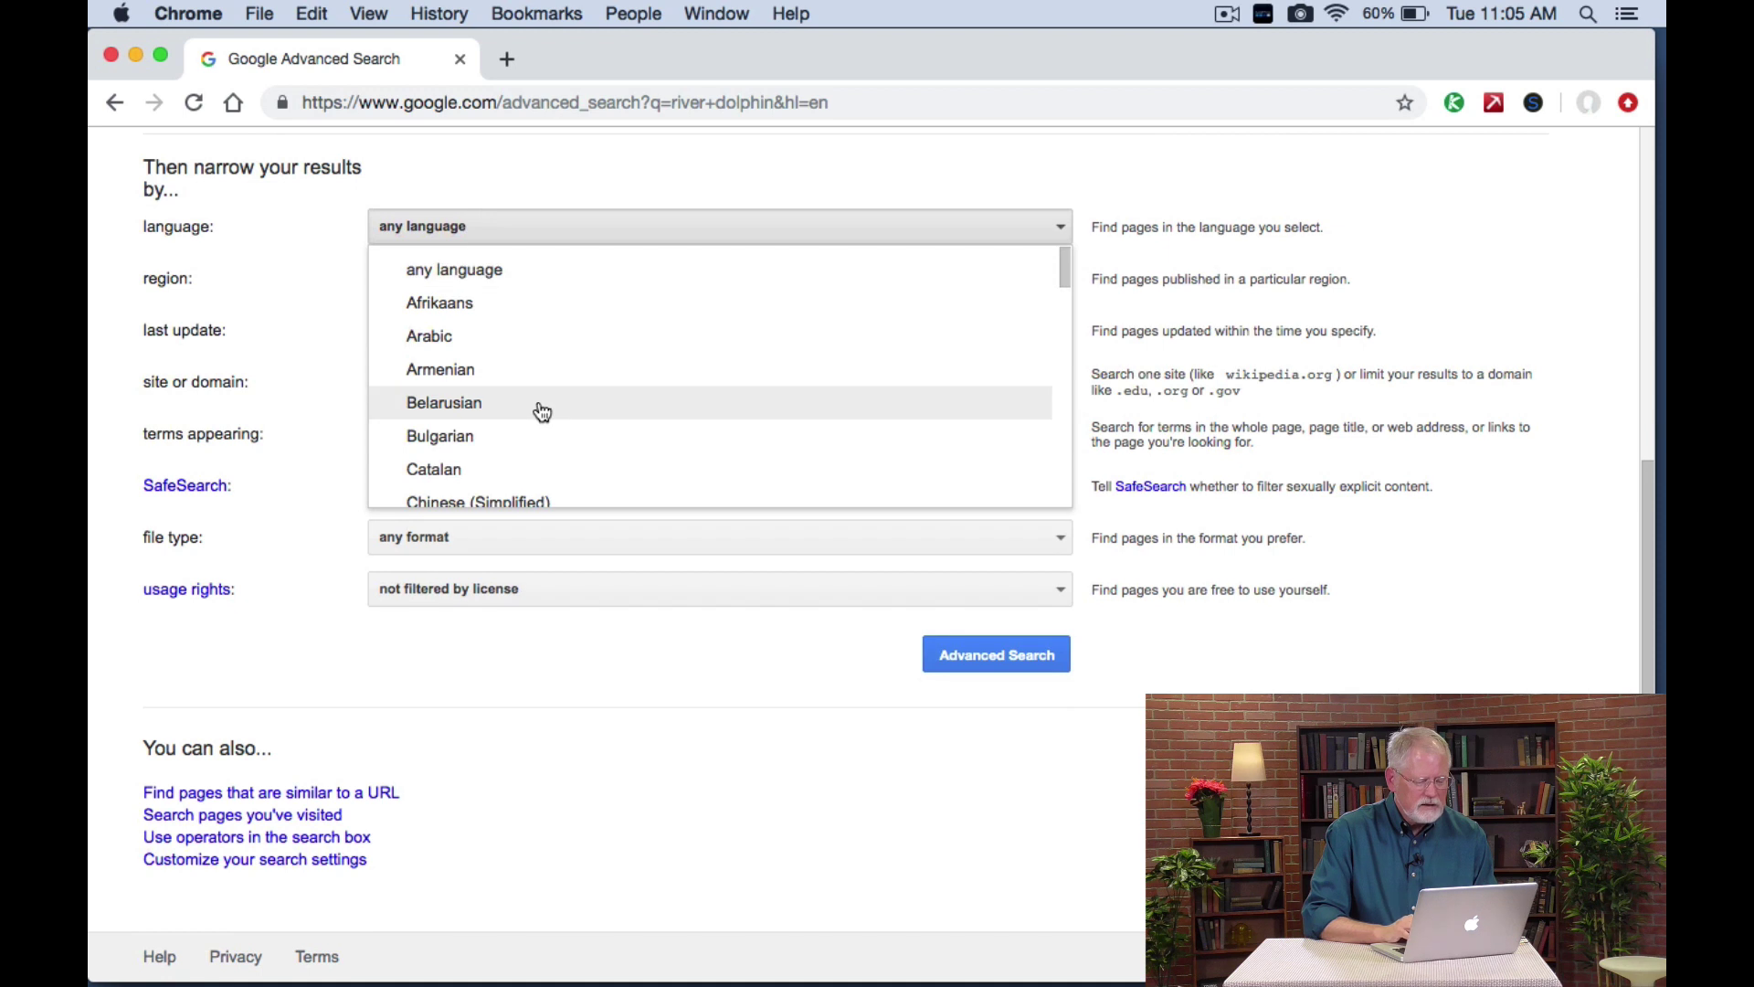
scroll(539, 409, "down", 12)
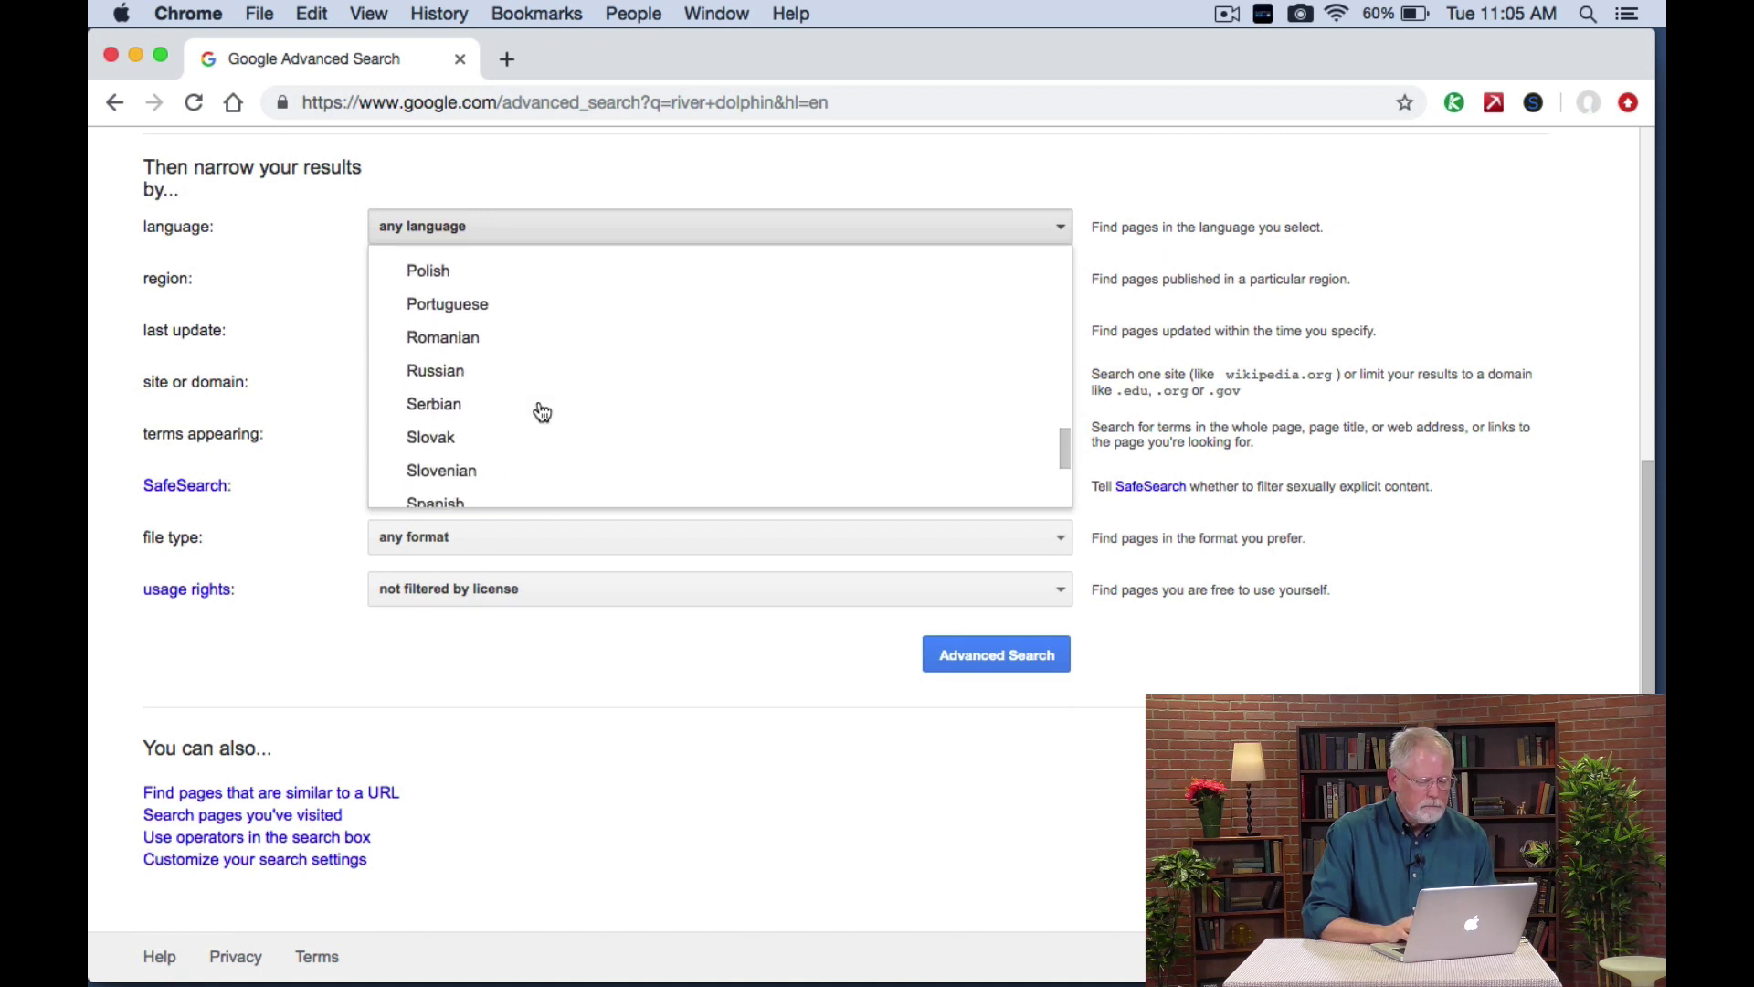
left_click(502, 316)
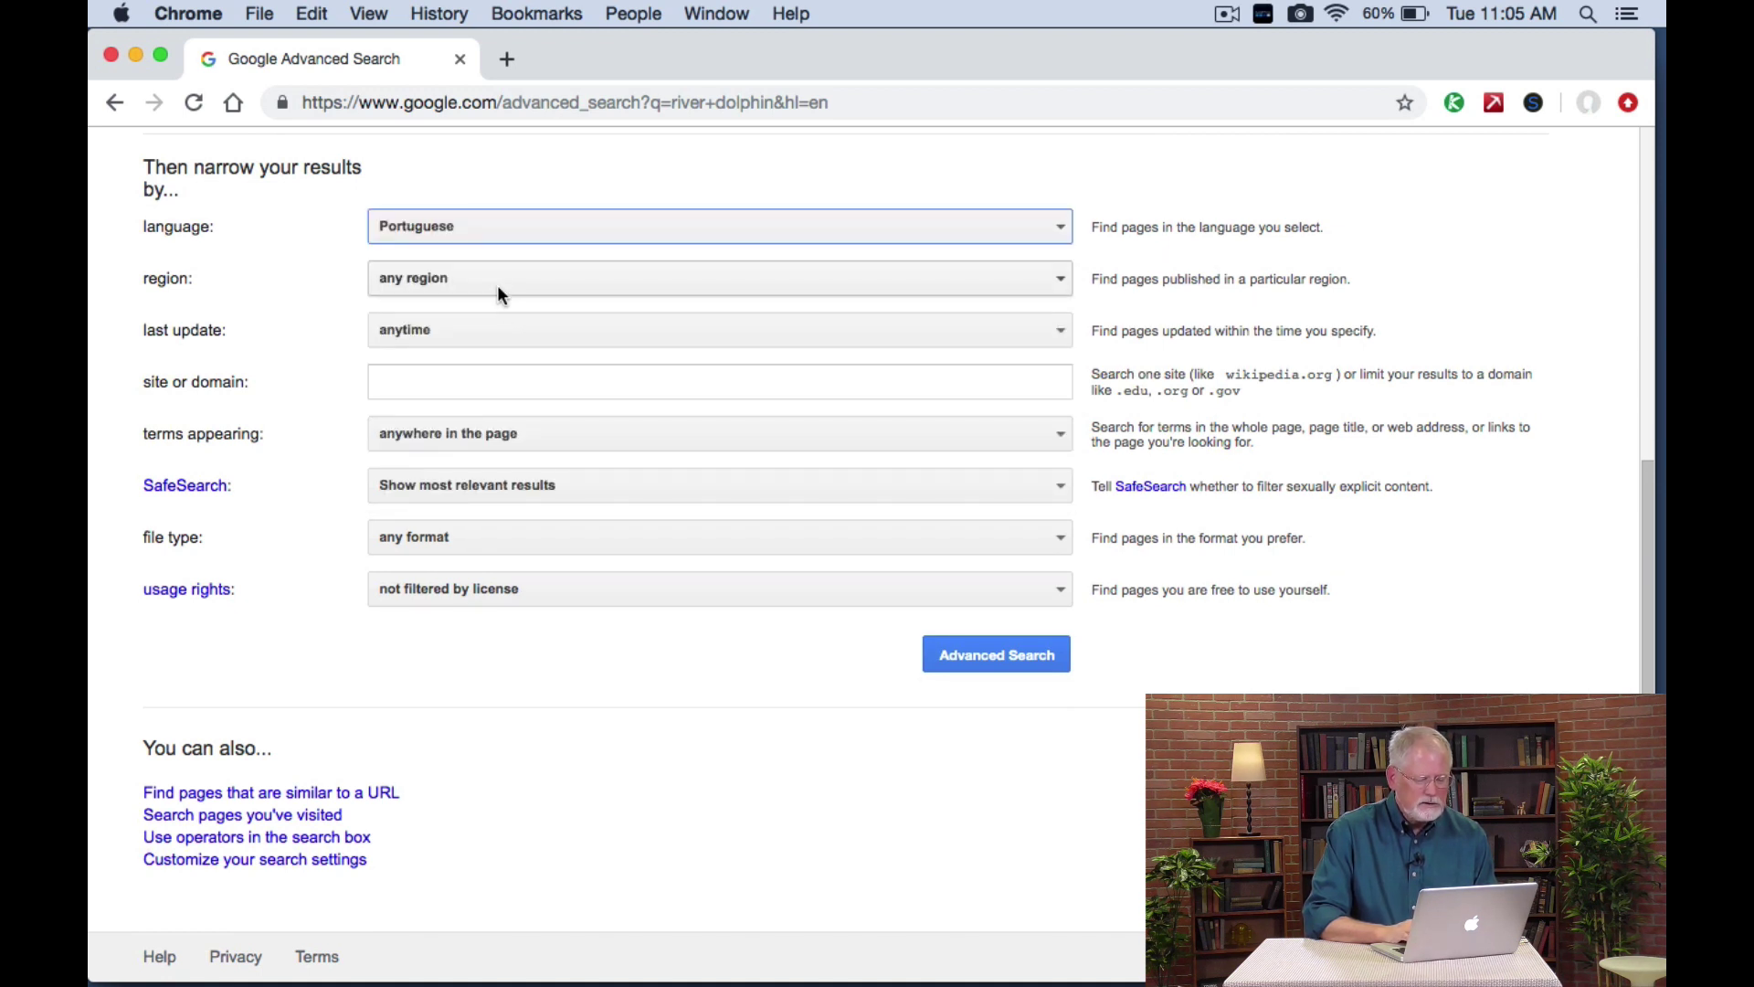
Set the region to Brazil and run the advanced search.
left_click(497, 278)
scroll(506, 424, "down", 1)
scroll(506, 424, "down", 5)
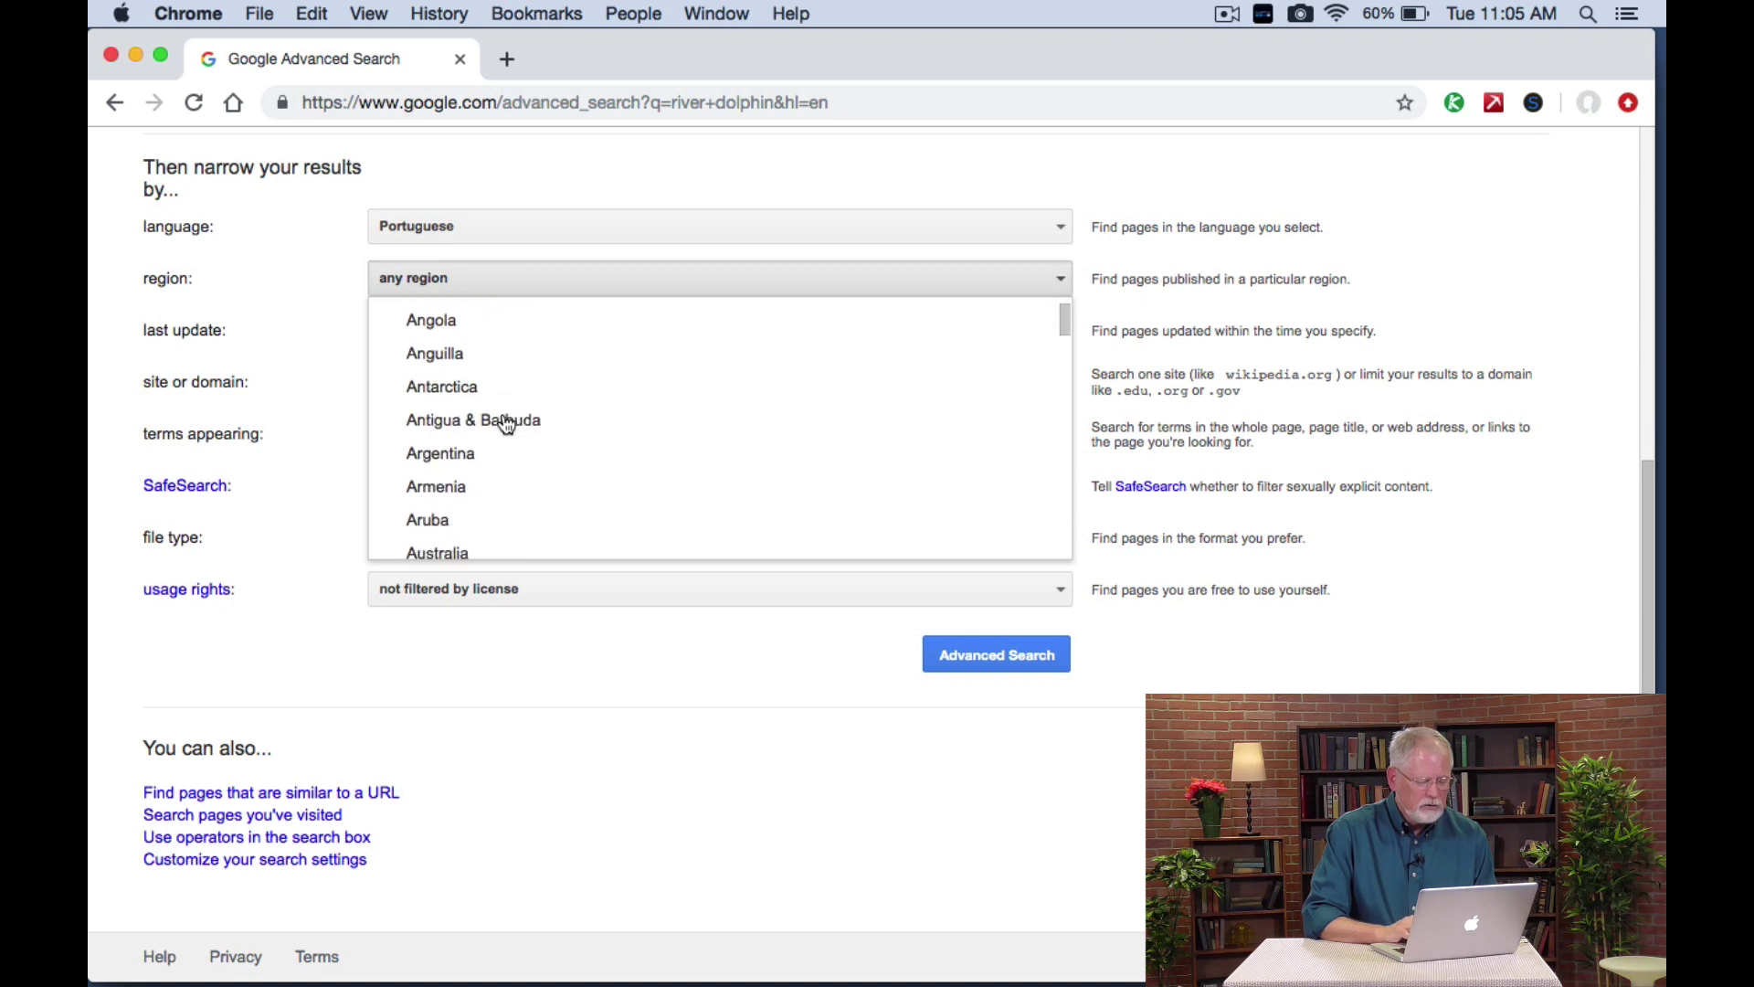
scroll(505, 422, "down", 3)
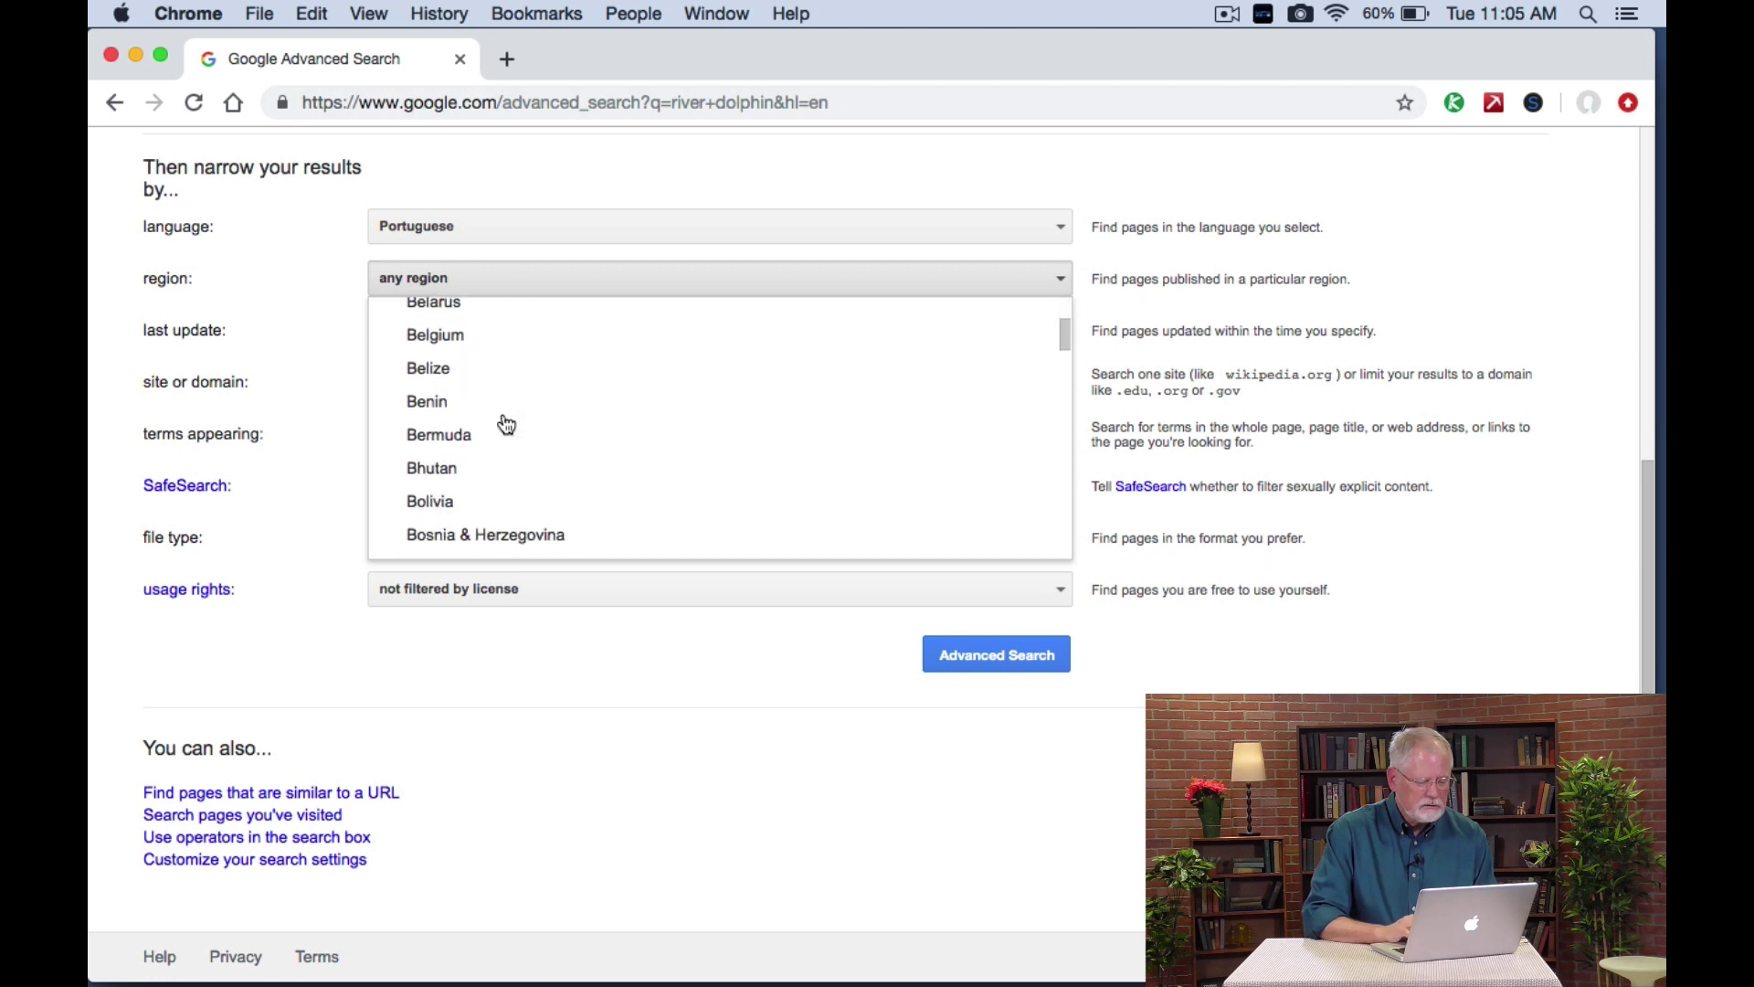
left_click(474, 460)
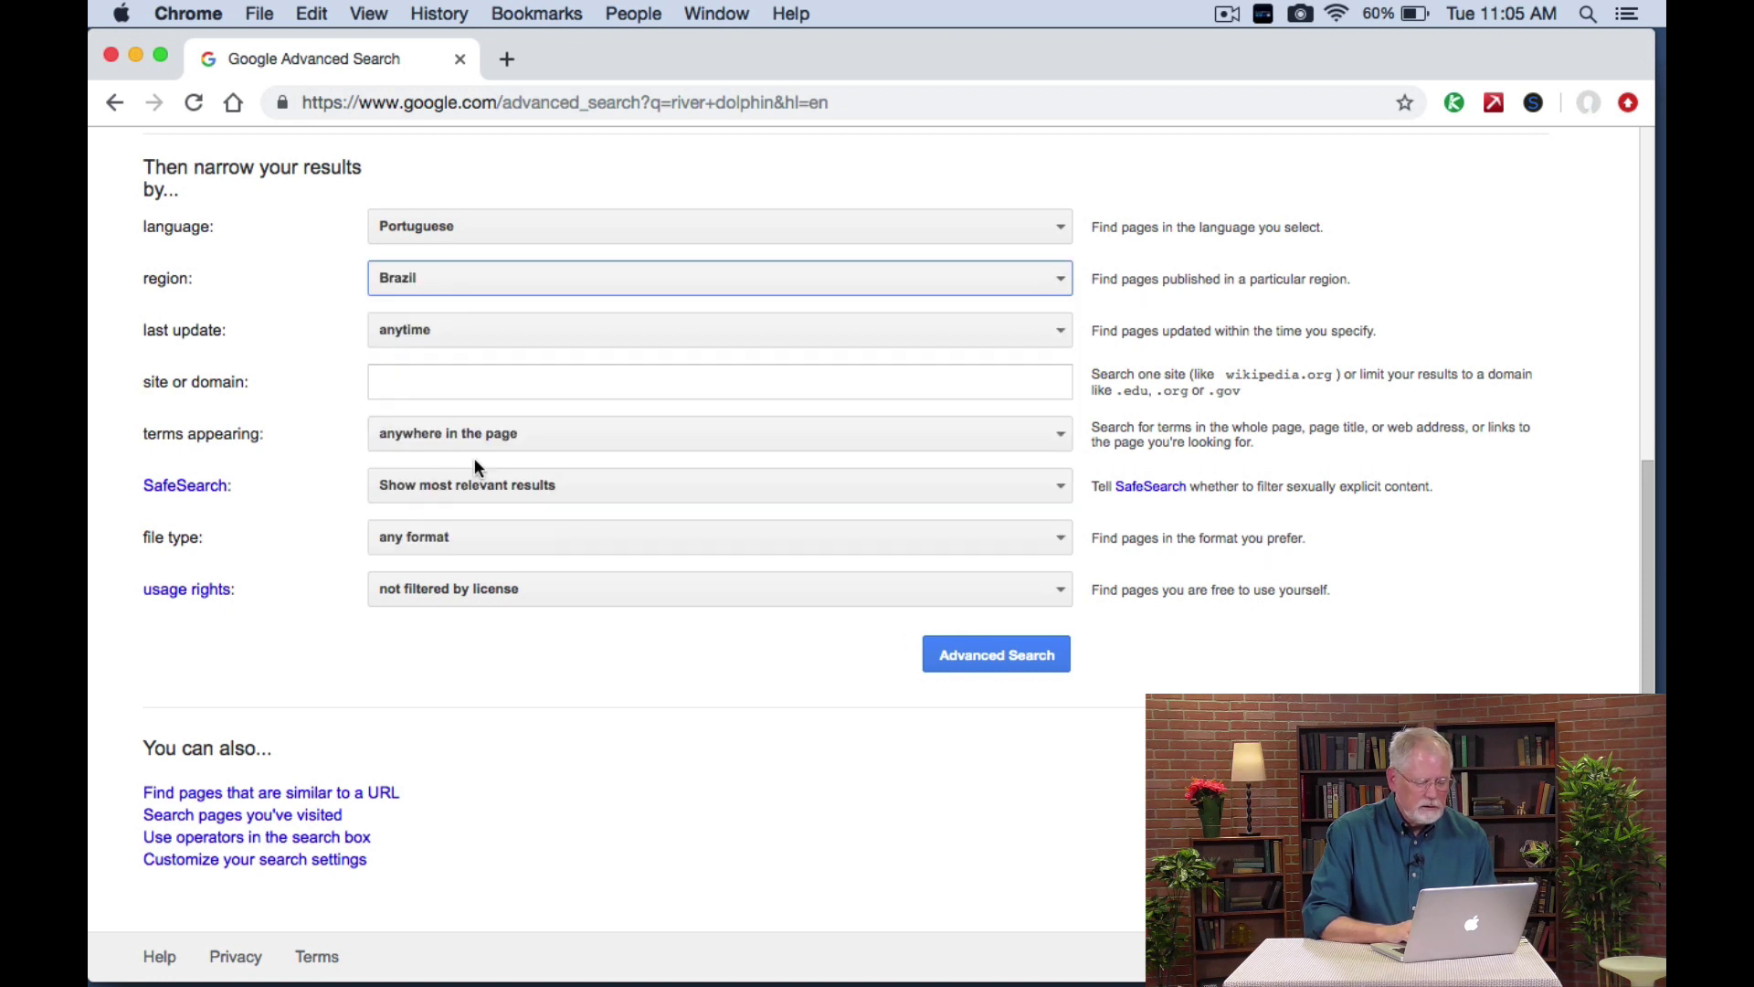
left_click(990, 656)
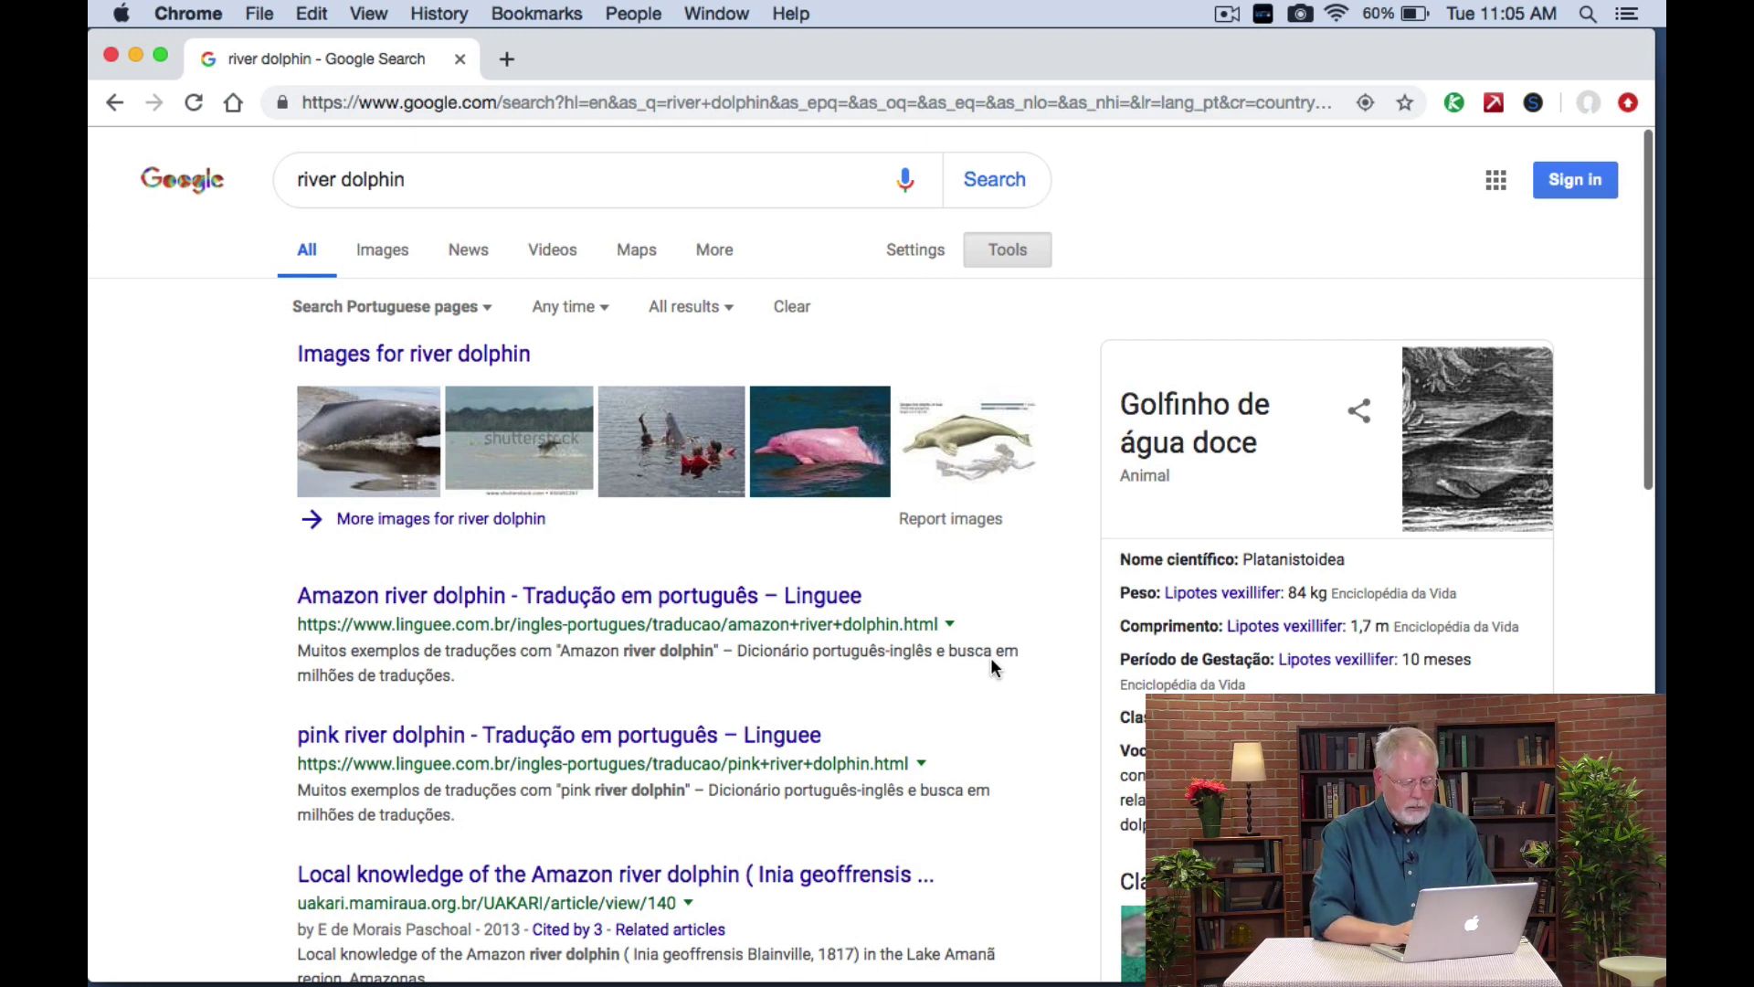
In a new tab, translate 'river dolphin' with Google Translate and select 'golfinho do rio'.
key("super+t")
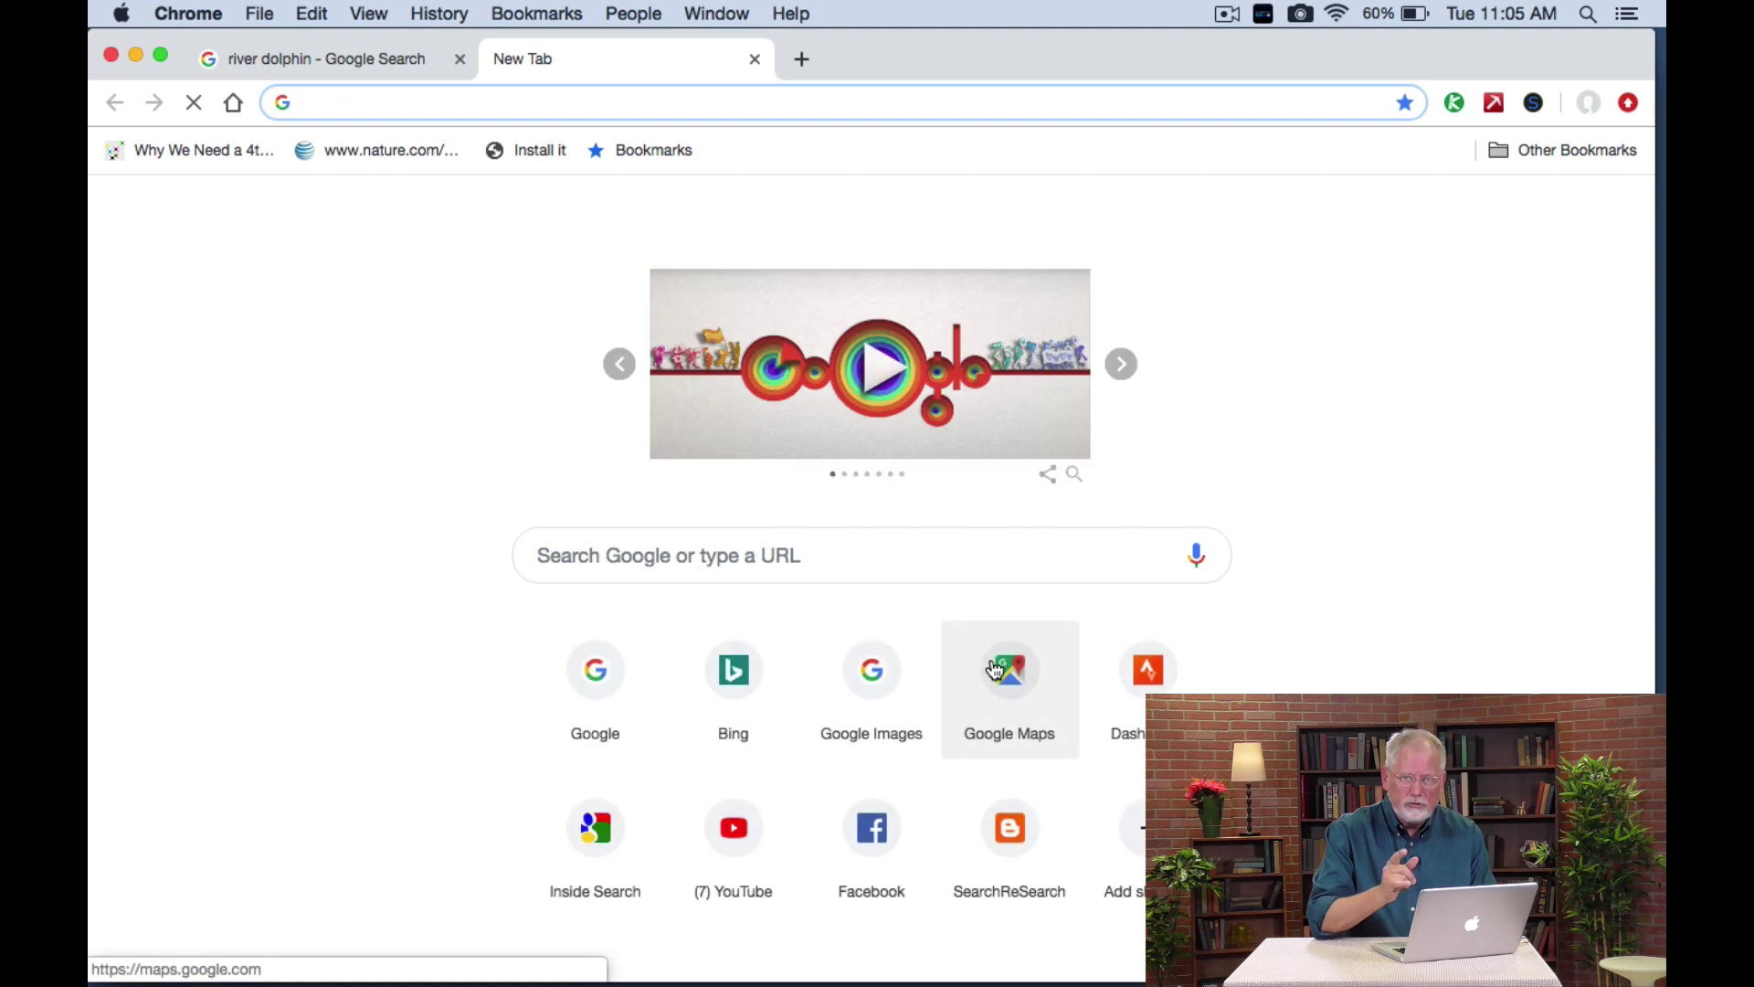
type("google translate")
key("Return")
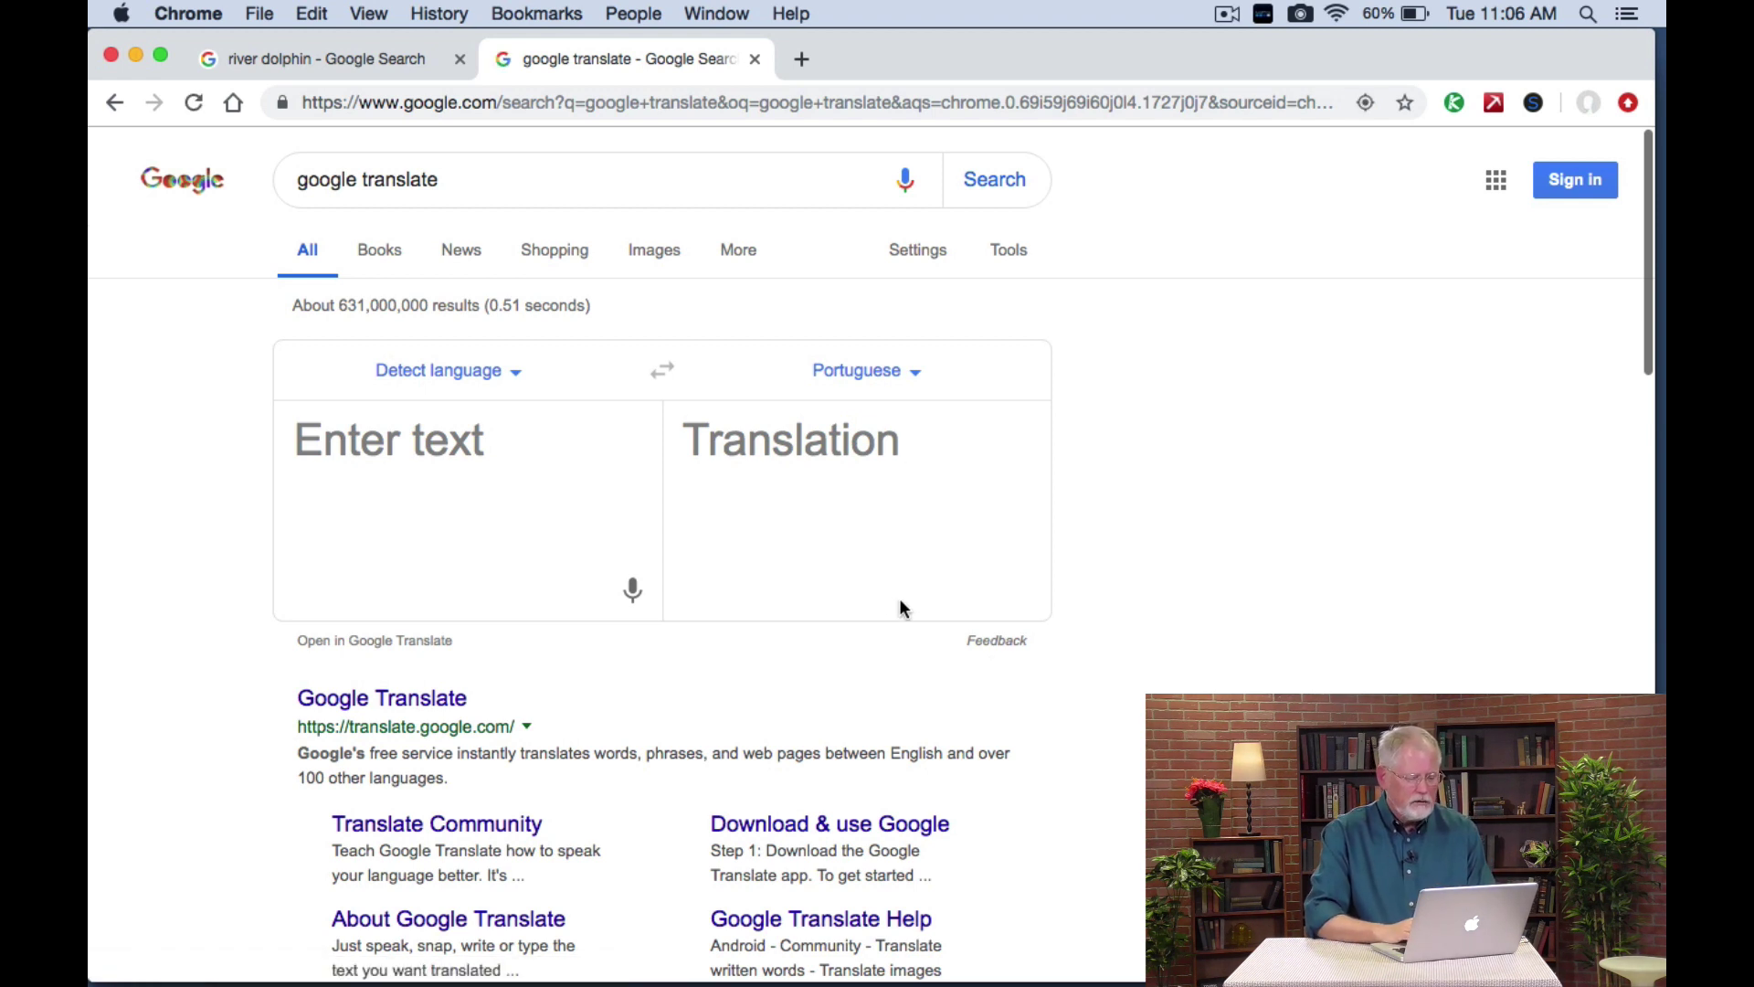
left_click(449, 461)
type("river")
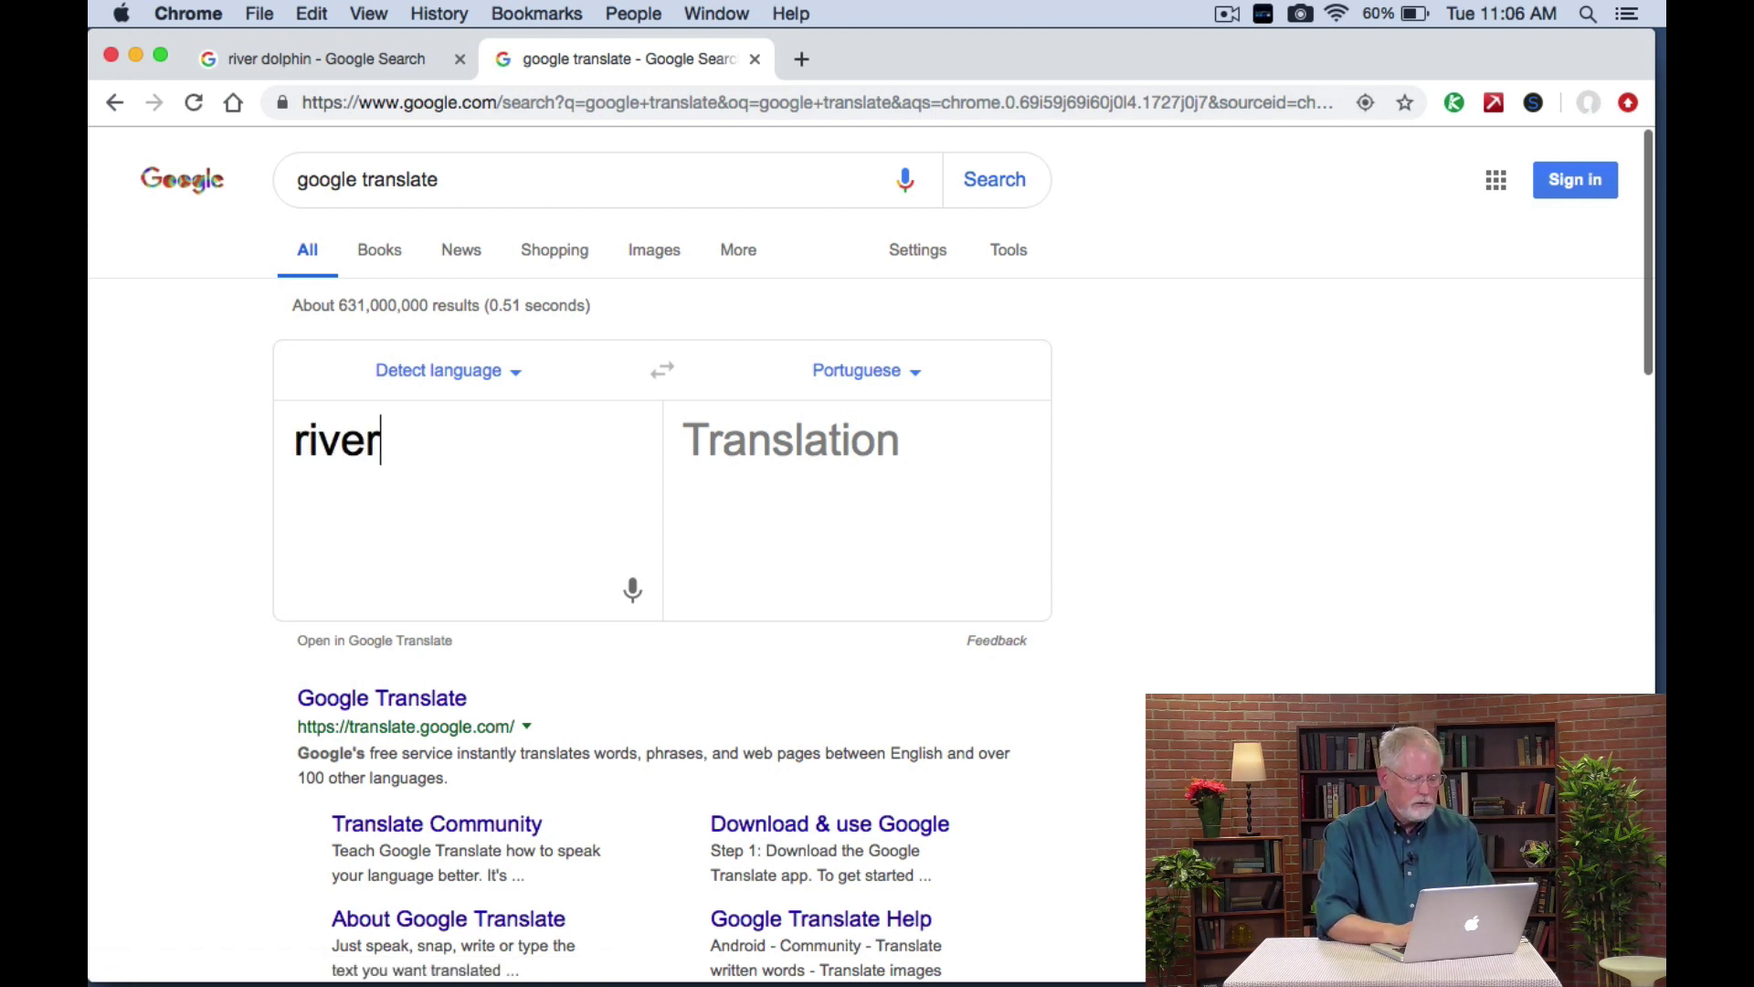
type(" dolphin")
key("Return")
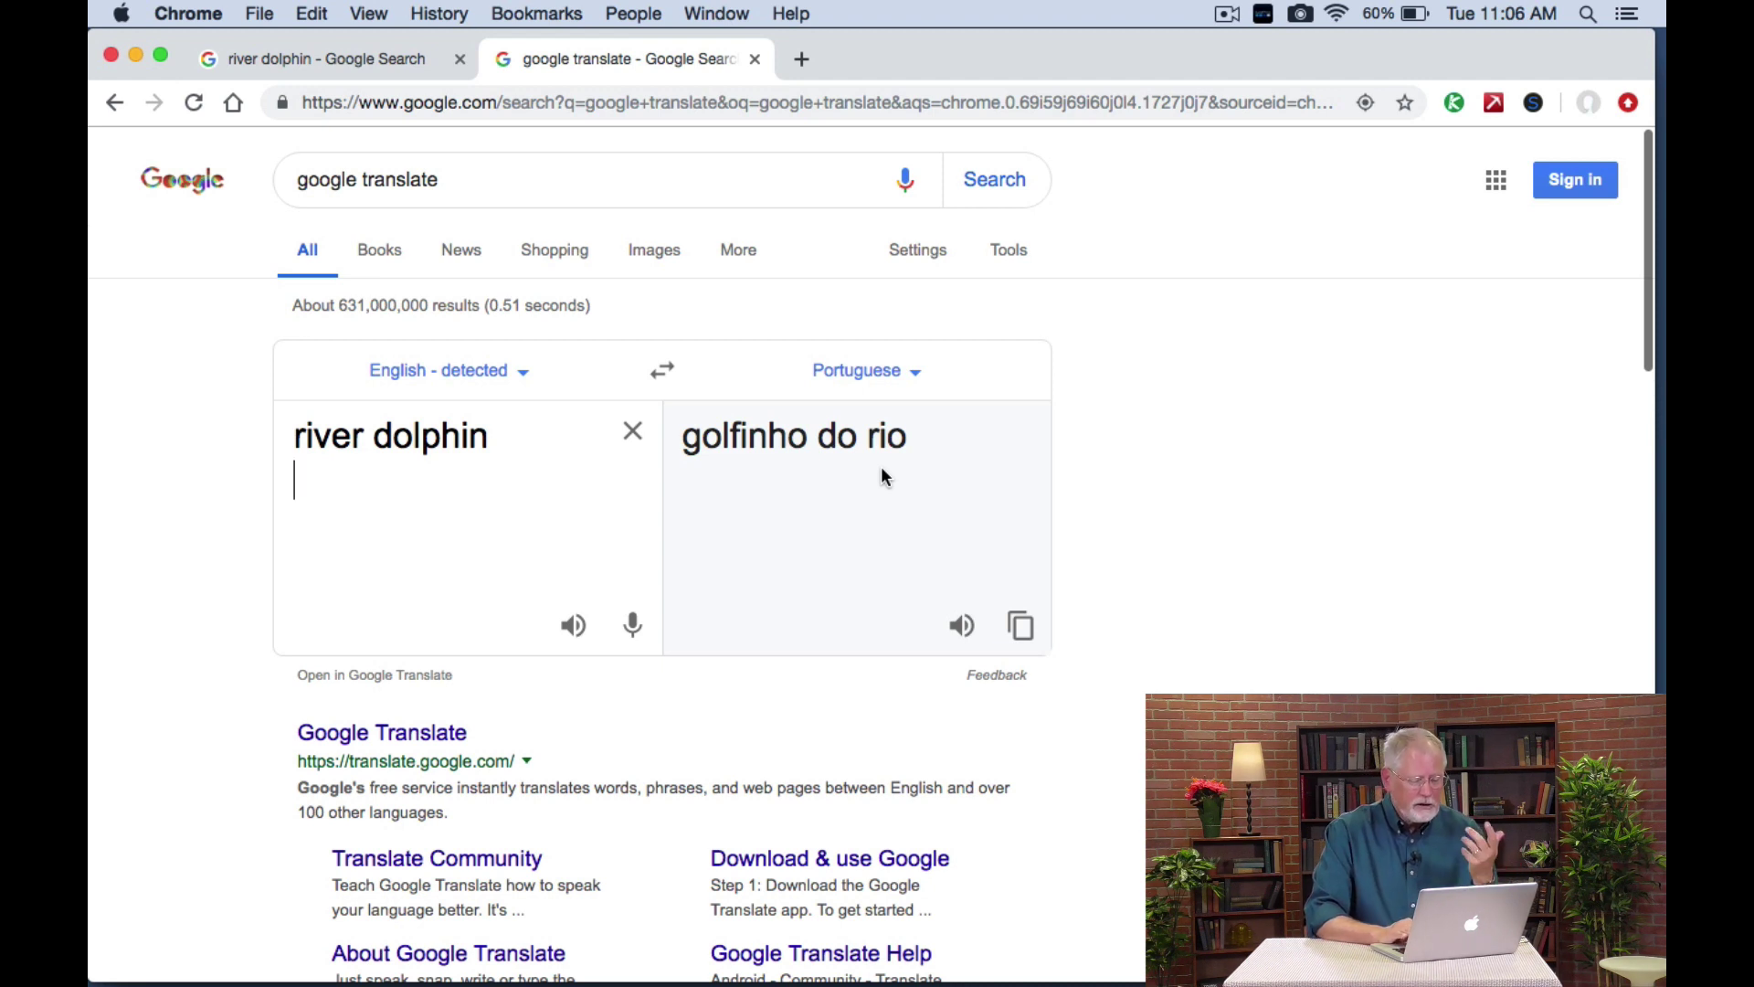
left_click_drag(908, 434, 664, 433)
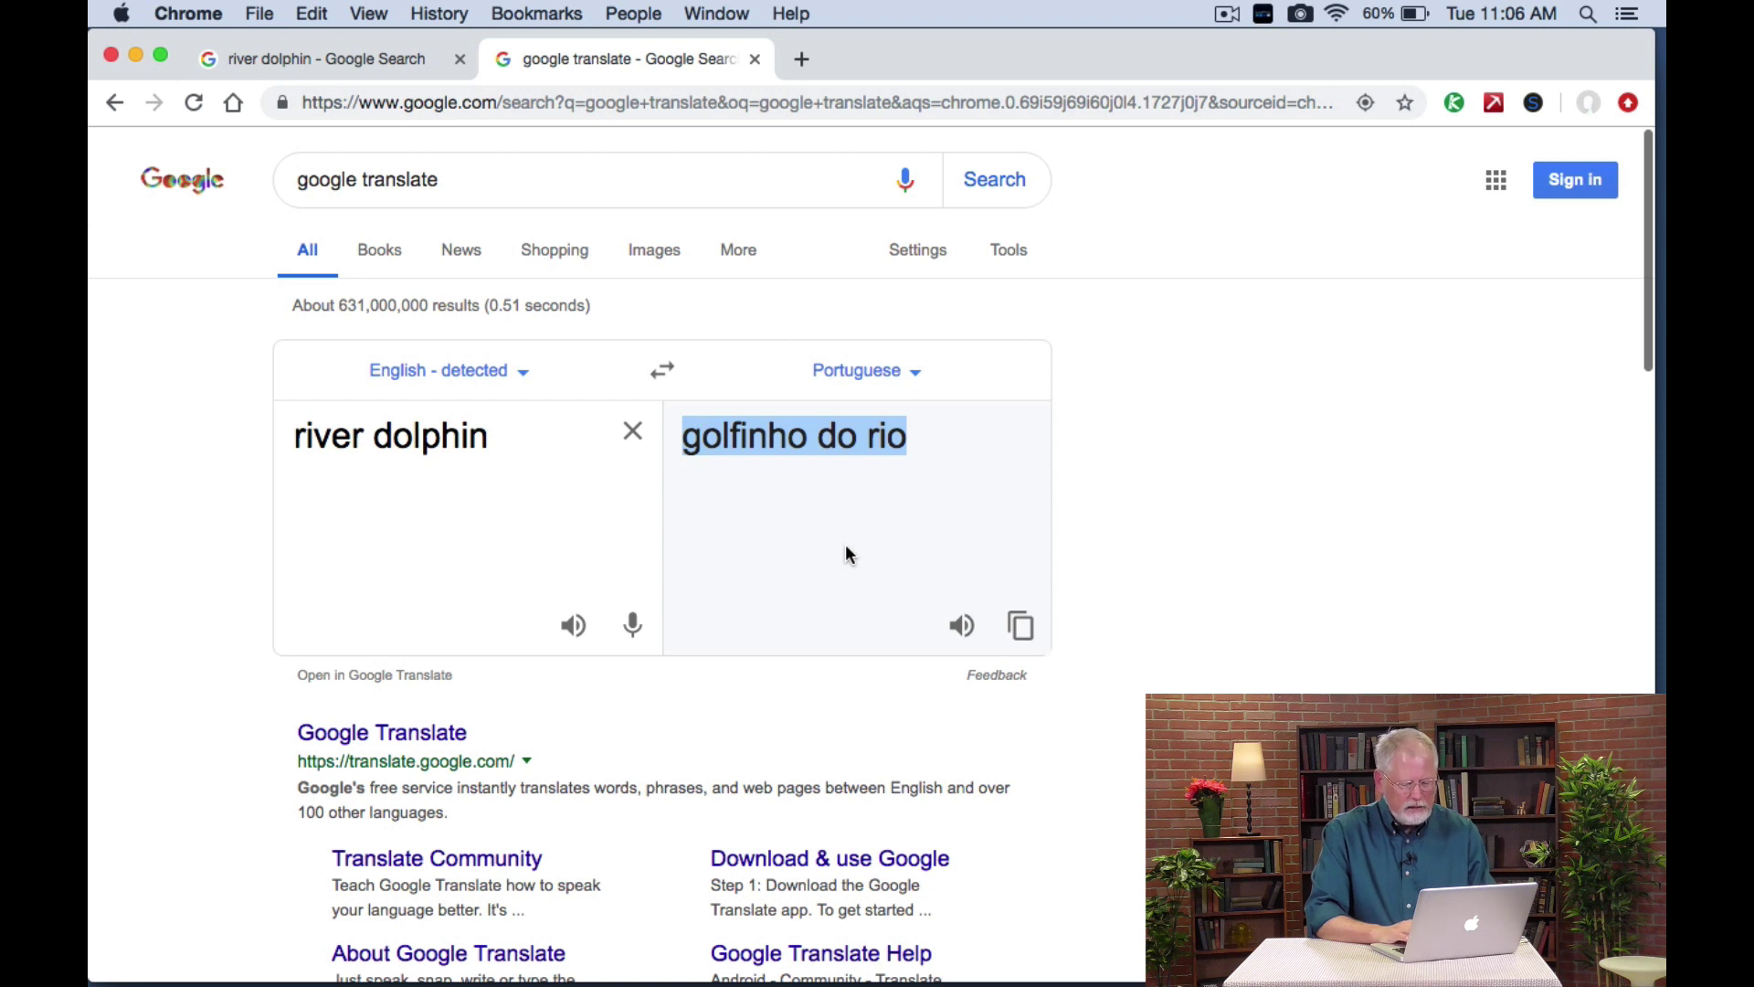
left_click(954, 631)
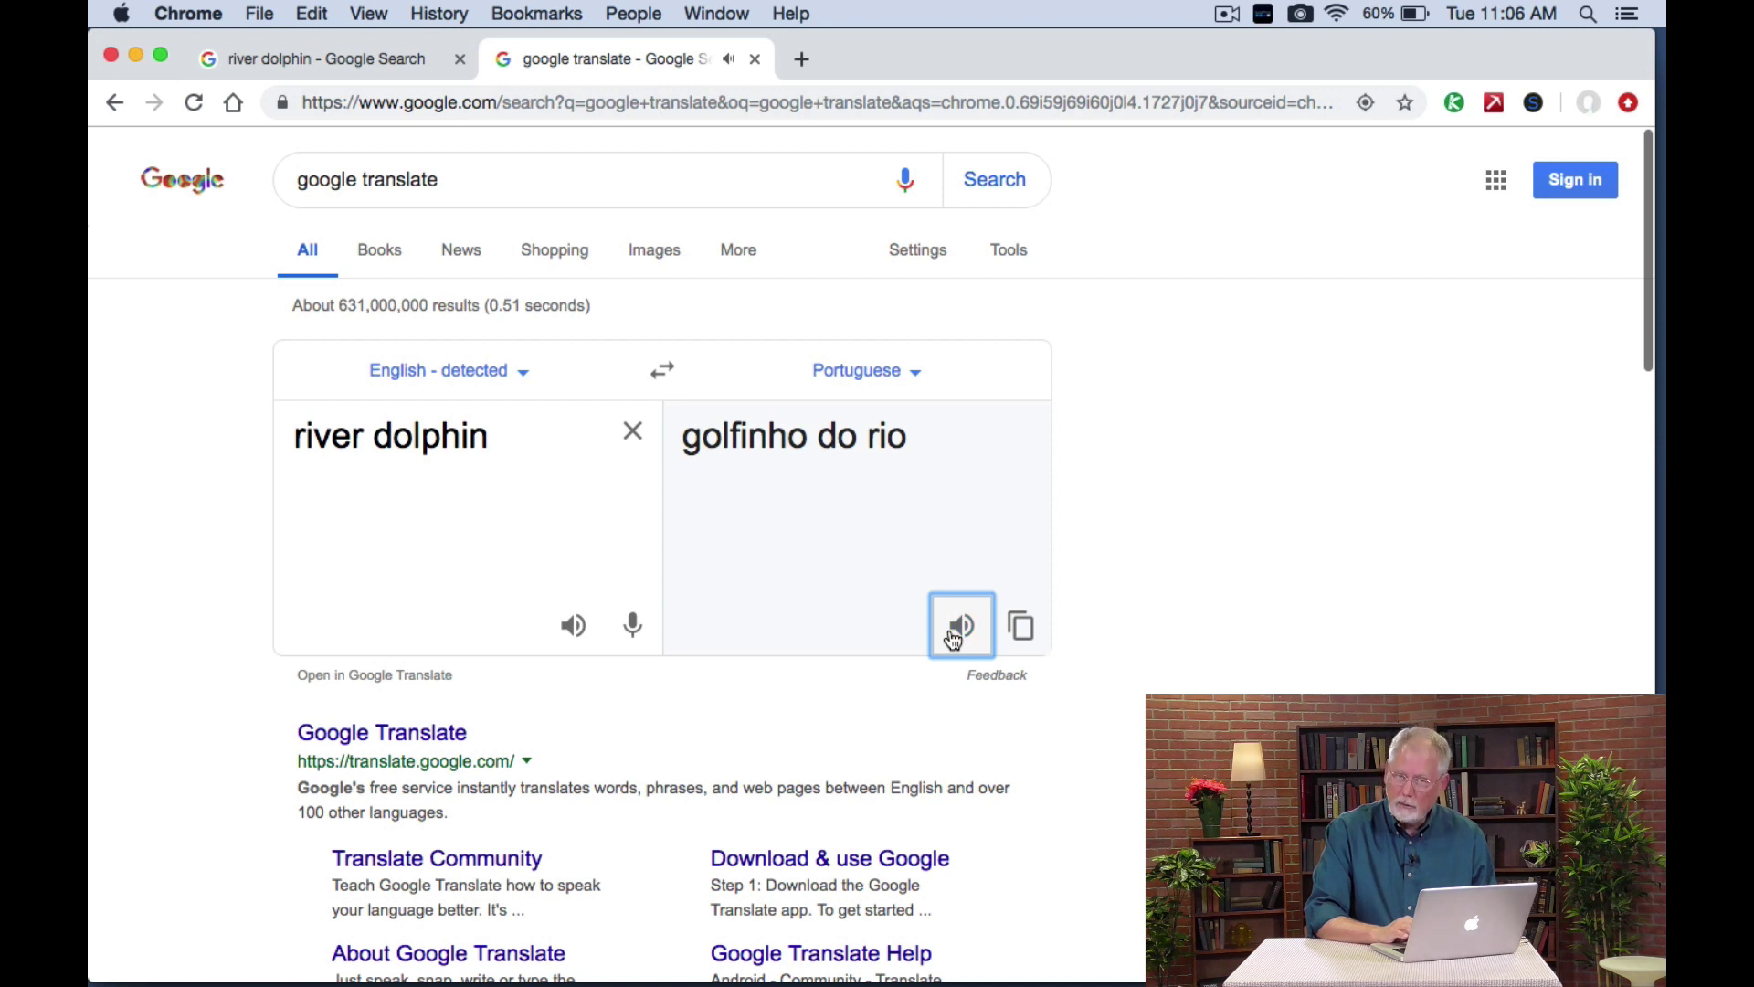
left_click_drag(907, 437, 678, 439)
key("super+c")
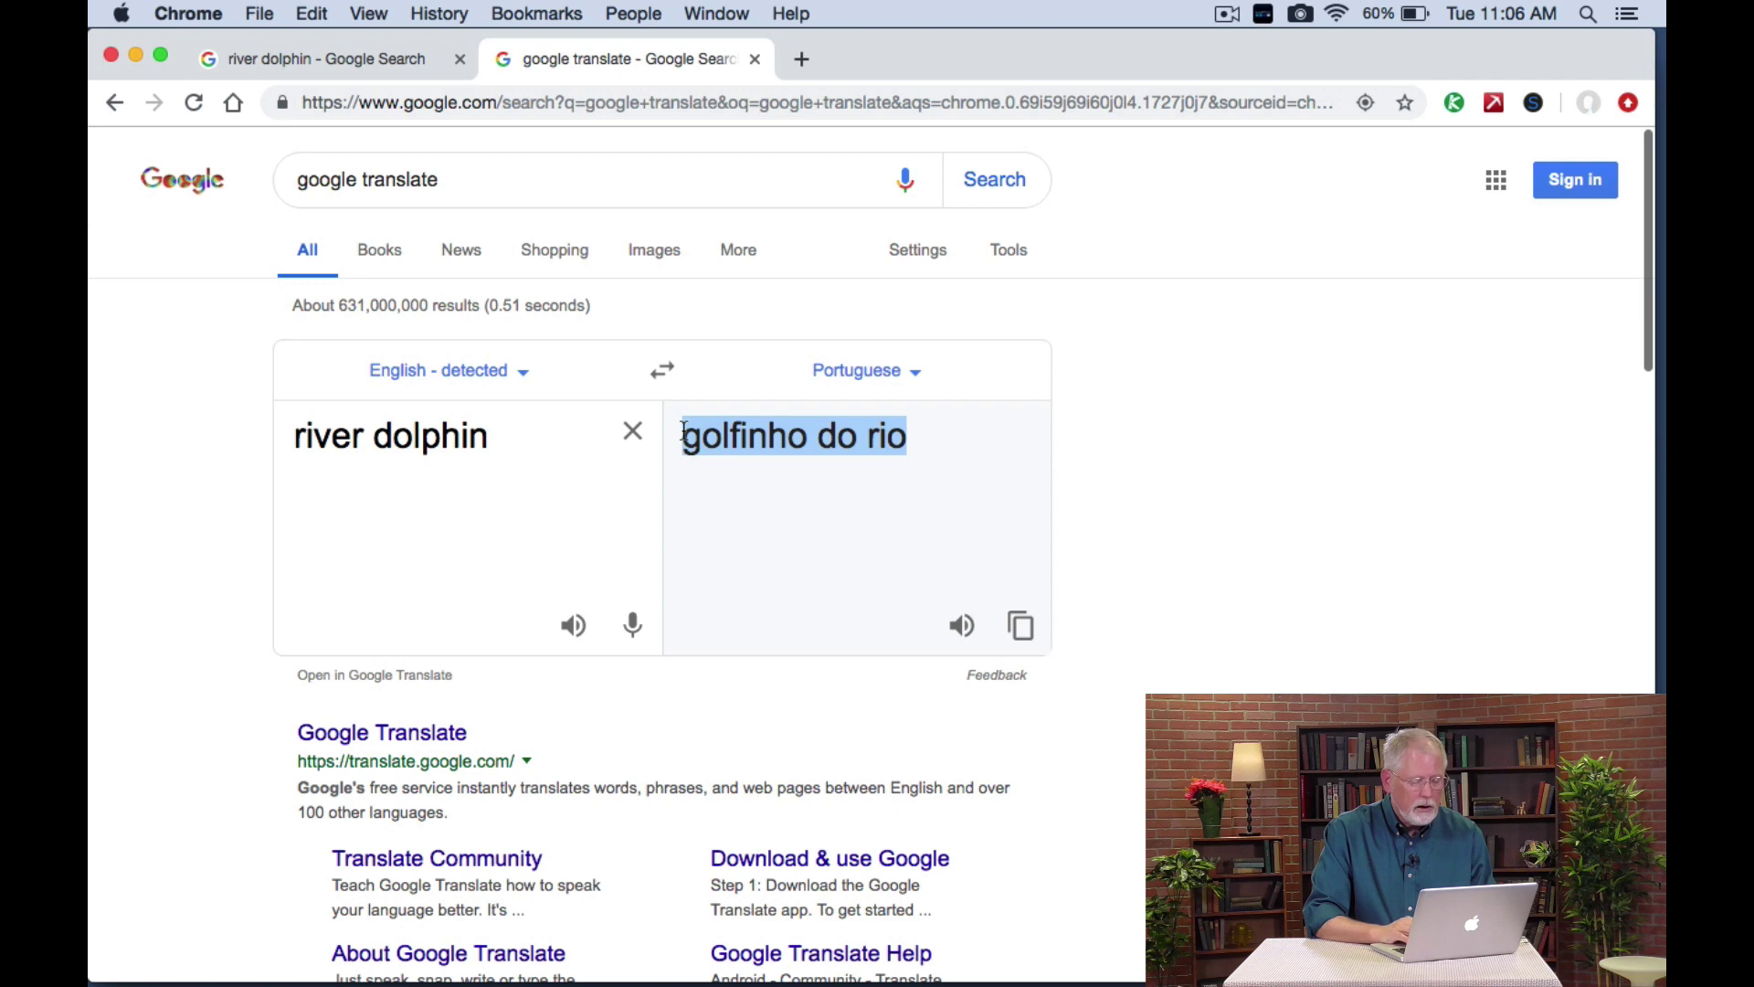
Replace the first tab's river dolphin query with 'golfinho do rio' and search.
left_click(344, 62)
left_click(406, 174)
key("super+a")
key("super+v")
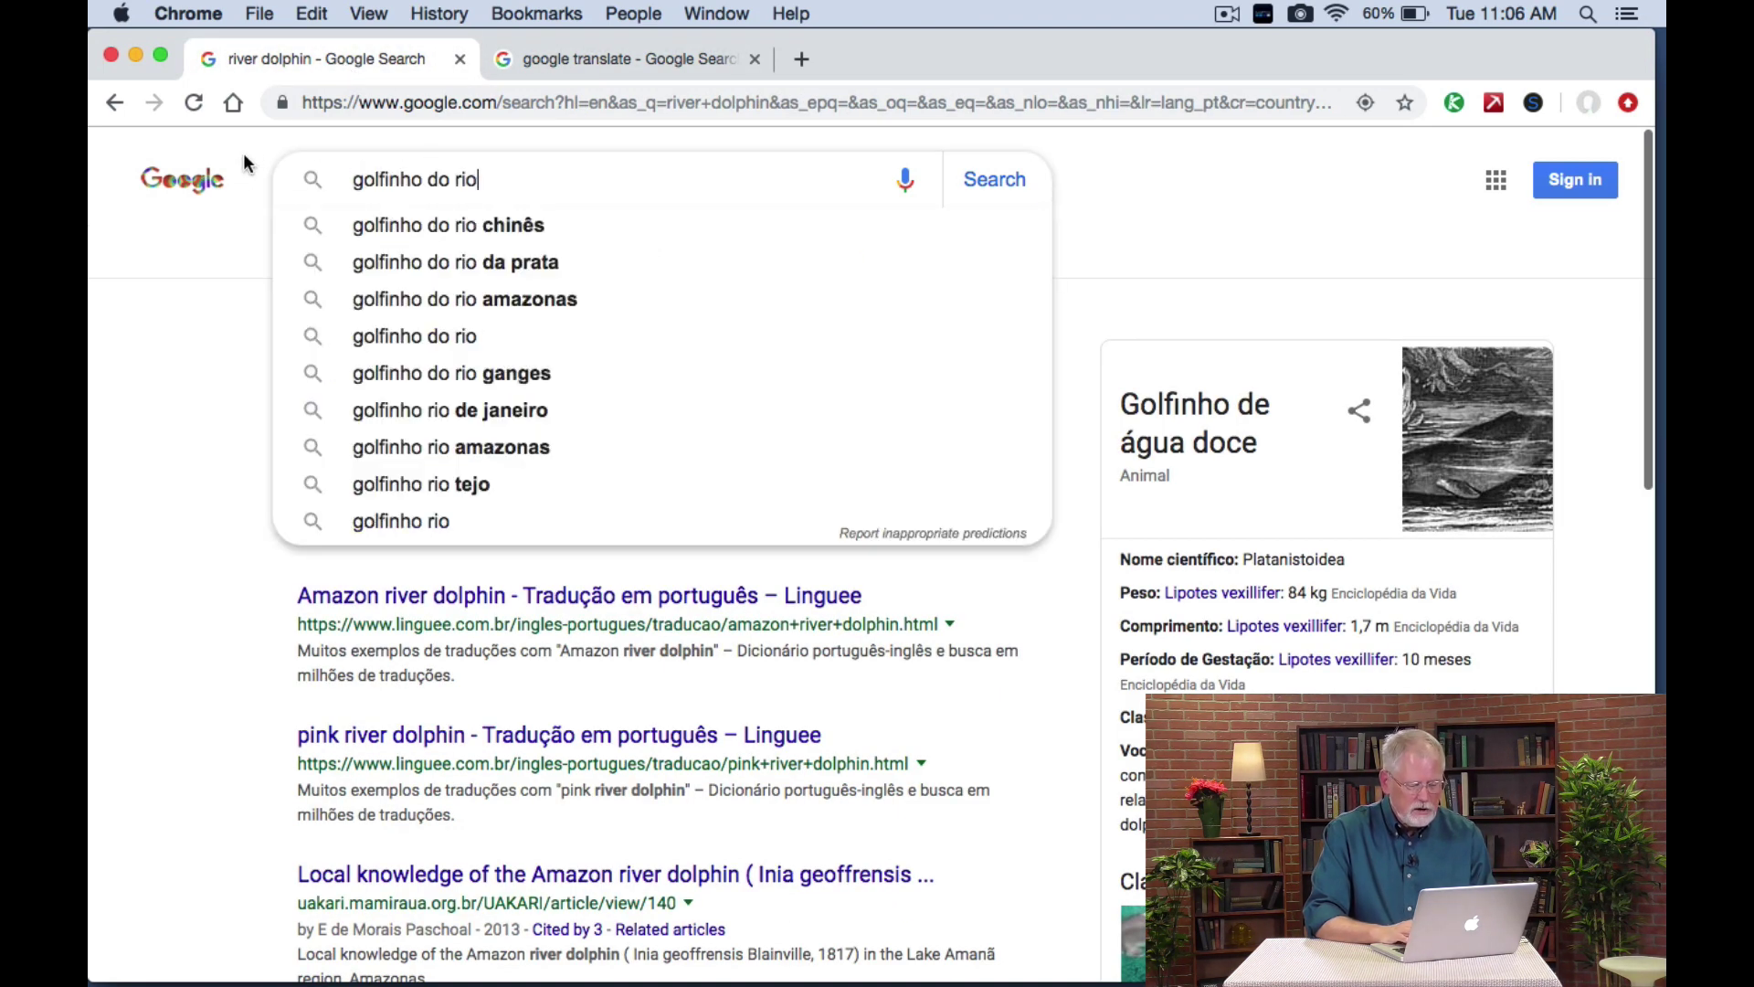
left_click(989, 182)
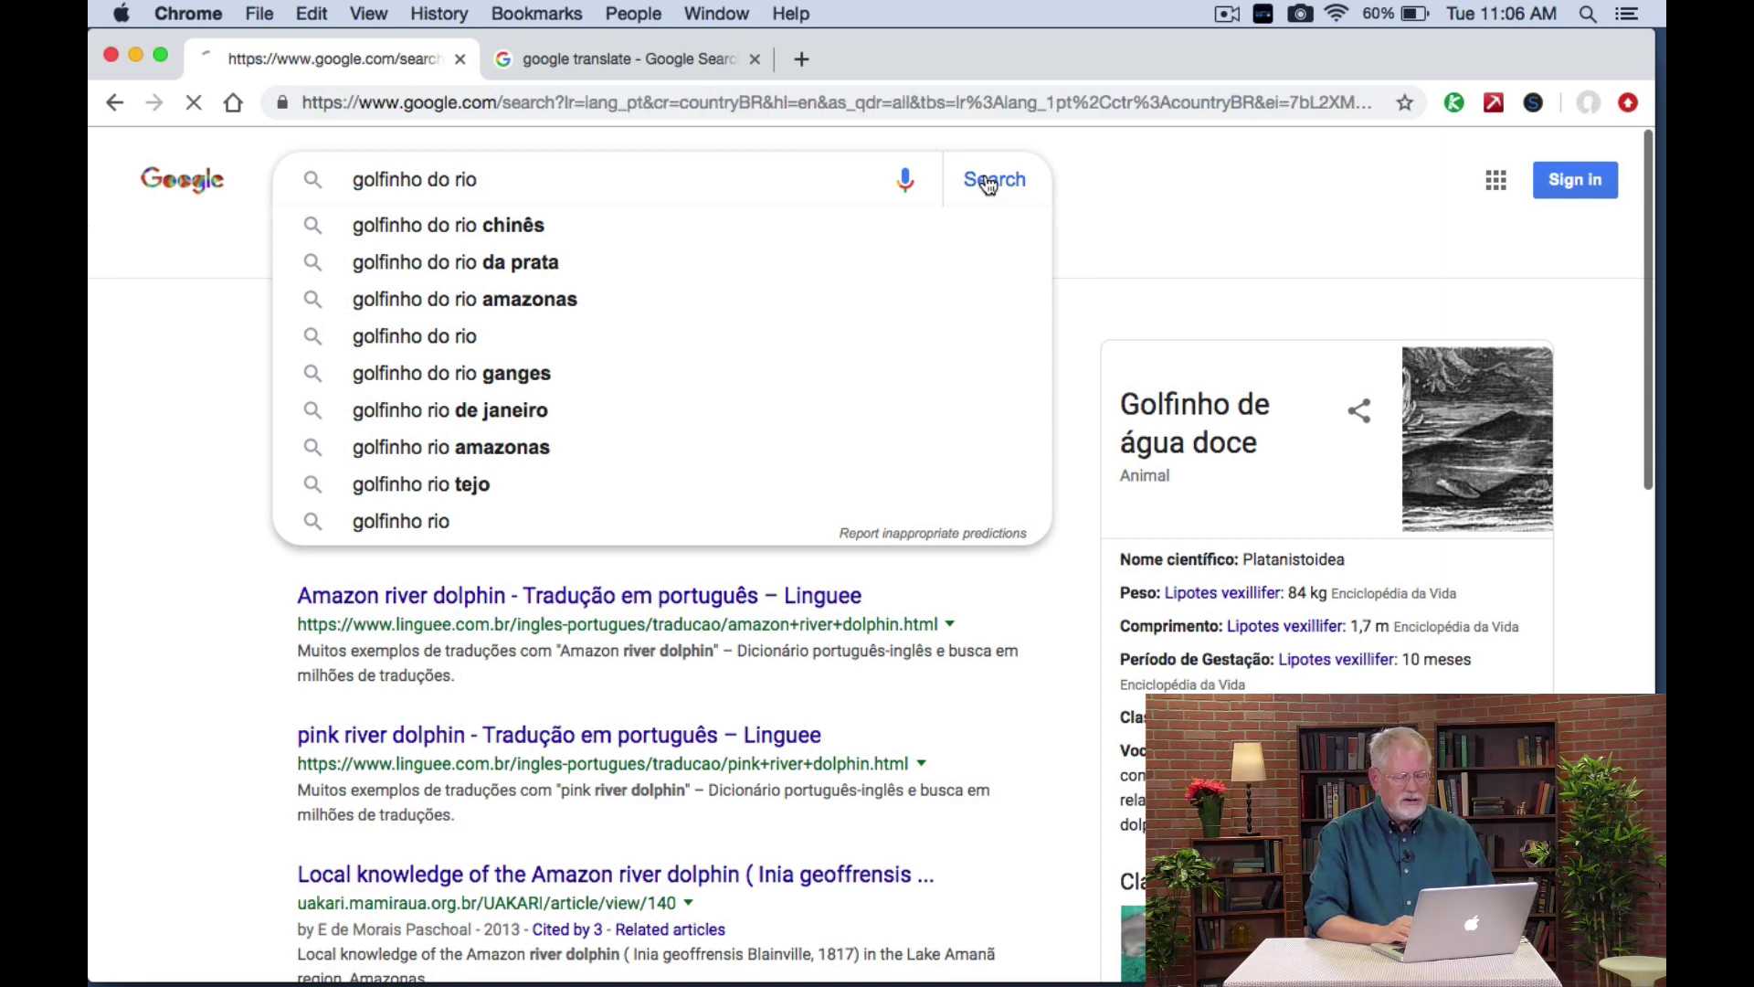